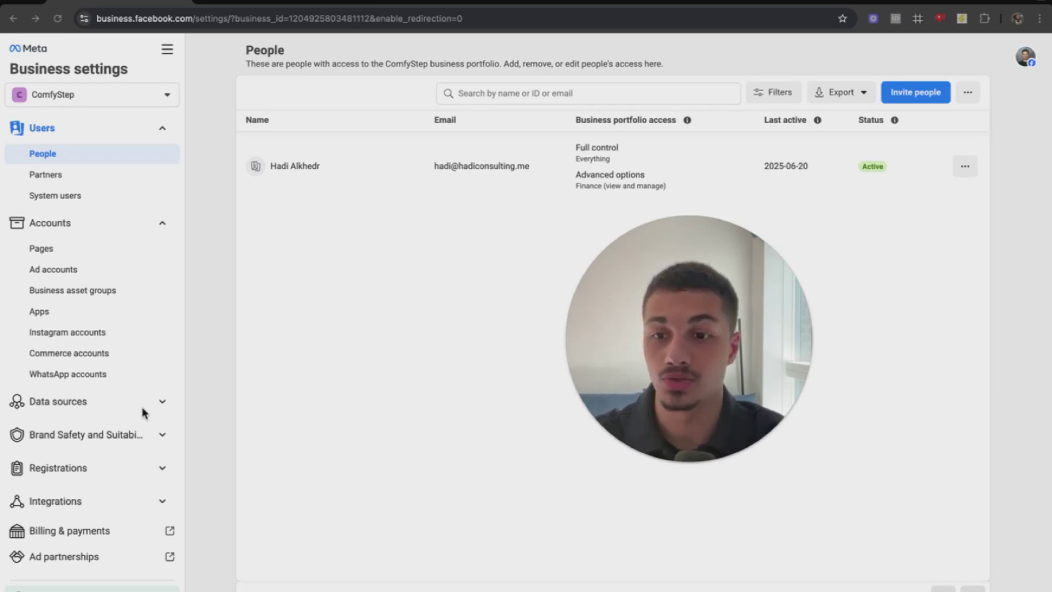
Step: Open the Datasets section under the business portfolio's data sources
{"action": "left_click", "coordinate": [159, 403]}
{"action": "scroll", "coordinate": [155, 414], "scroll_direction": "down", "scroll_amount": 2}
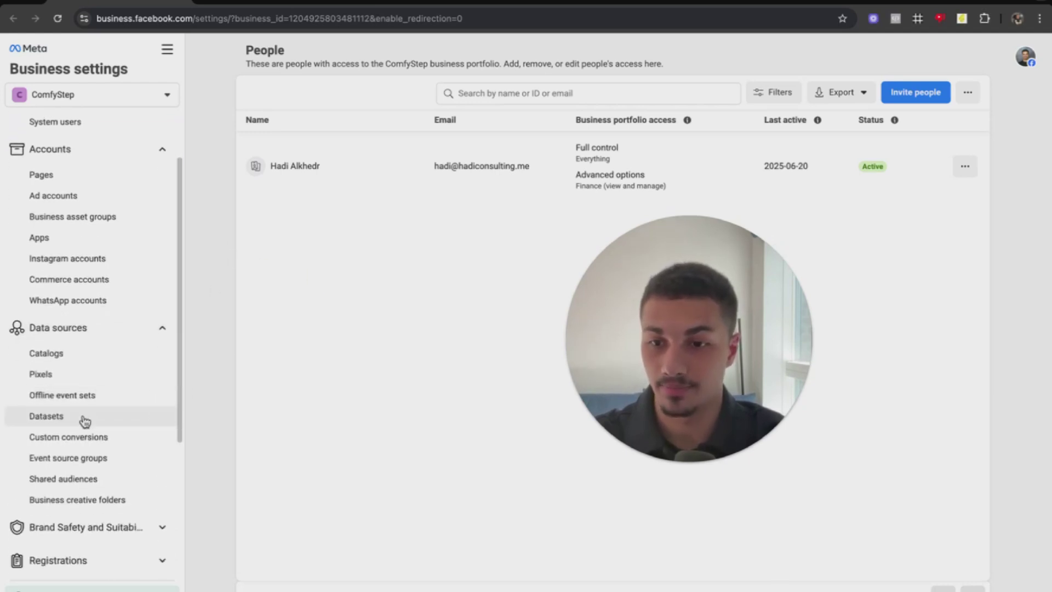
{"action": "left_click", "coordinate": [85, 420]}
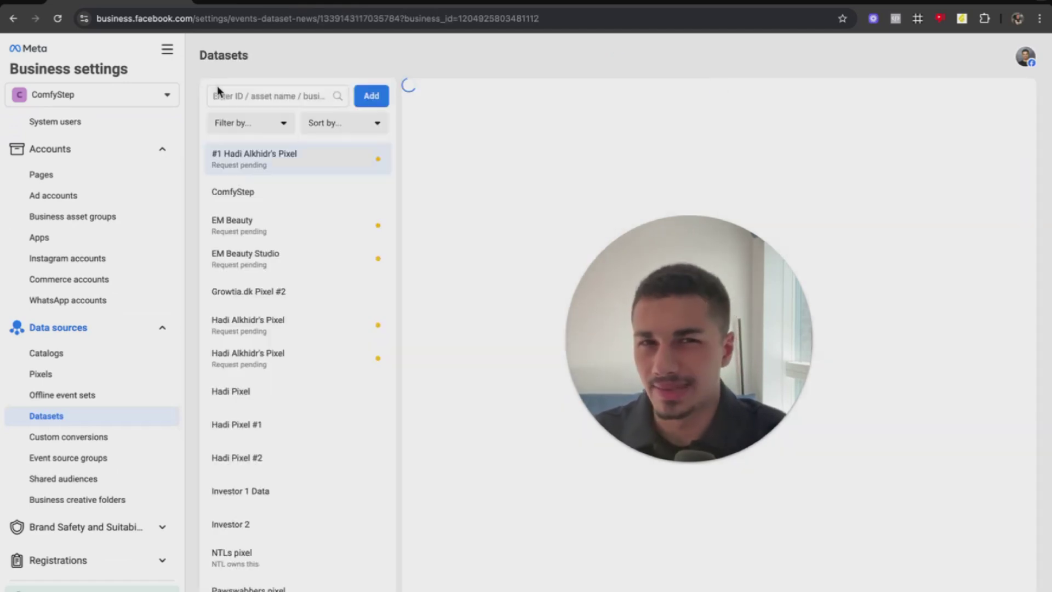
Step: Create a new dataset named "TEST DATASET" without requesting the free Conversions API Gateway demo
{"action": "left_click", "coordinate": [380, 94]}
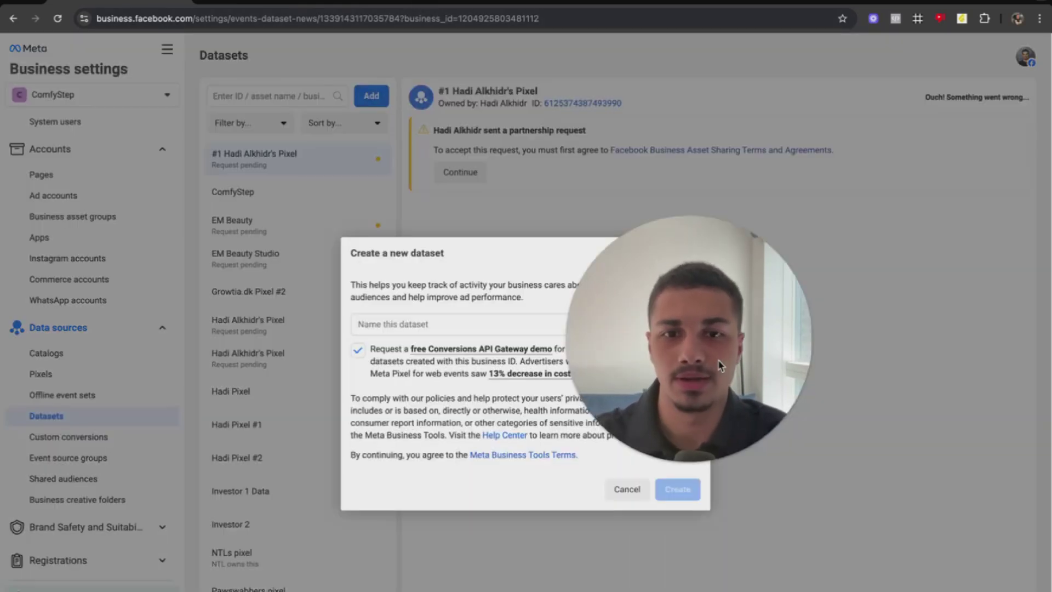
{"action": "left_click", "coordinate": [357, 352]}
{"action": "left_click", "coordinate": [411, 322]}
{"action": "type", "text": "T"}
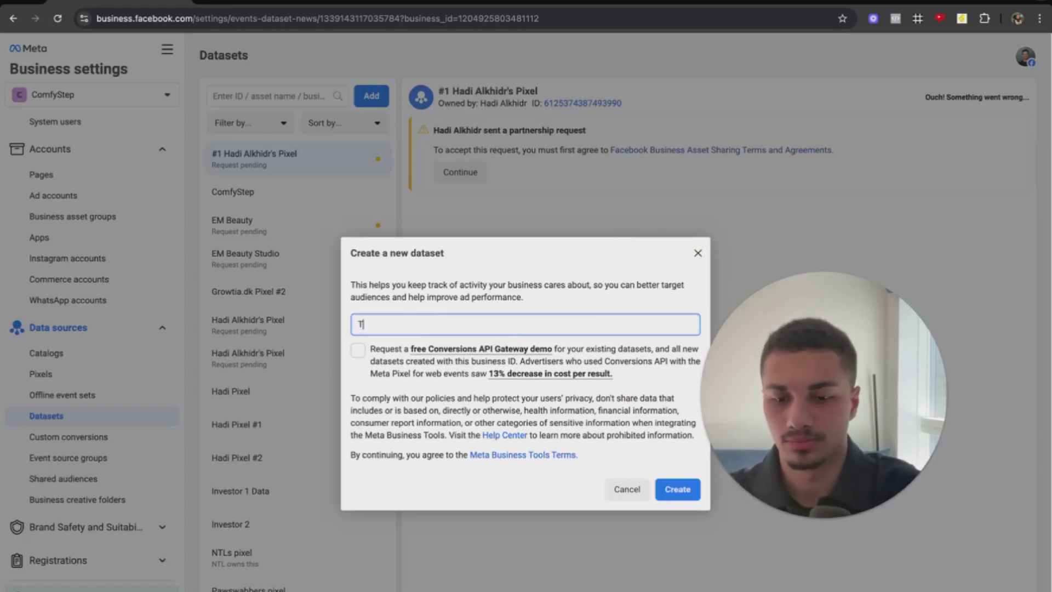
{"action": "type", "text": "EST DATASET"}
{"action": "left_click", "coordinate": [678, 489]}
{"action": "left_click", "coordinate": [681, 570]}
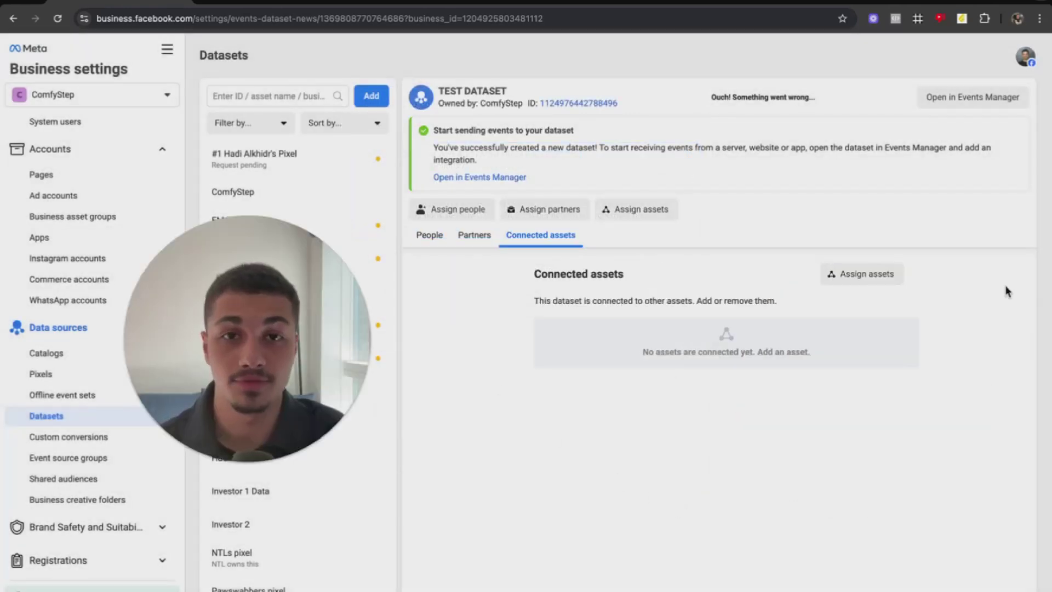
Step: Assign the owner's two ad accounts, the one numbered #2 and the one under their full name, to TEST DATASET
{"action": "left_click", "coordinate": [858, 276]}
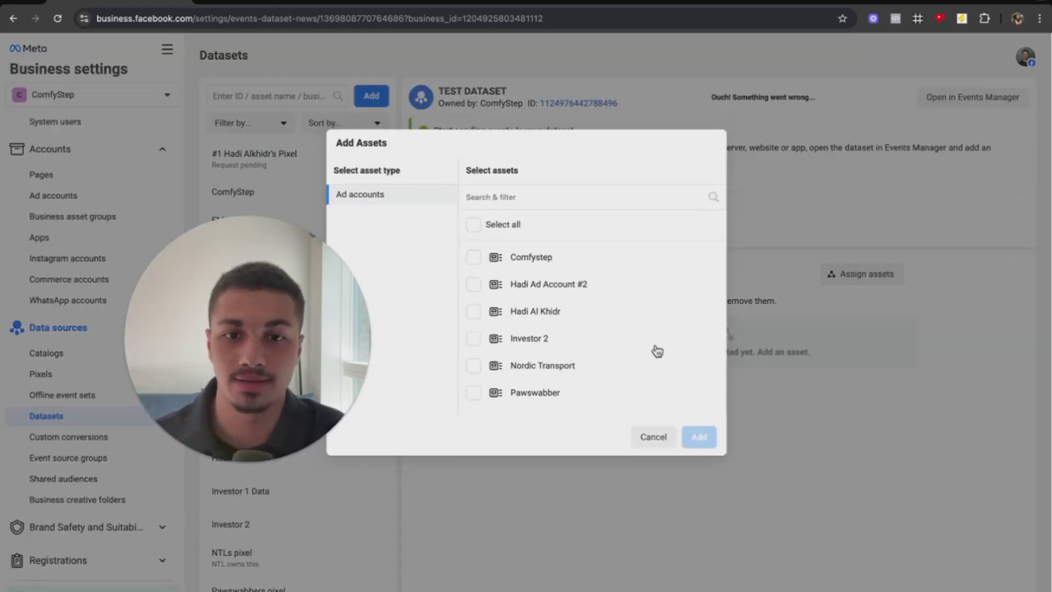
{"action": "left_click", "coordinate": [639, 436]}
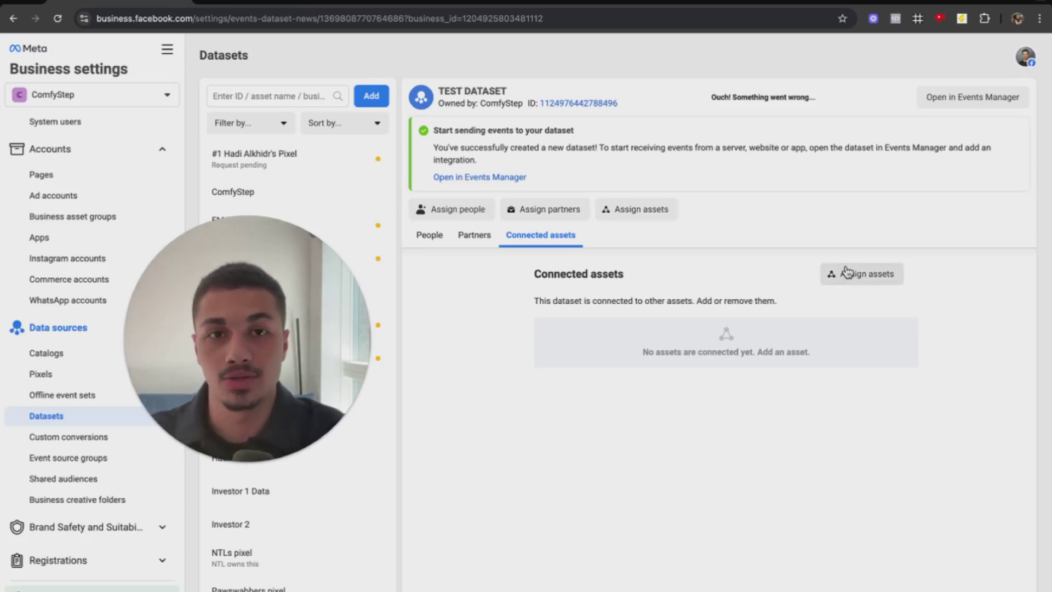
{"action": "left_click", "coordinate": [866, 280]}
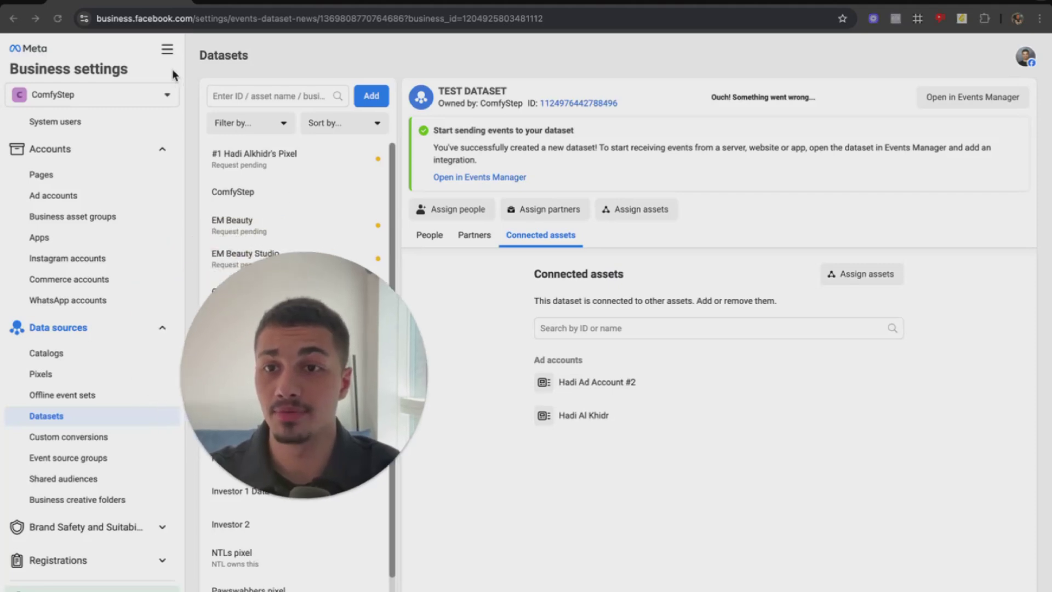
Step: Switch to Events Manager and open TEST DATASET from its data sources
{"action": "left_click", "coordinate": [166, 52]}
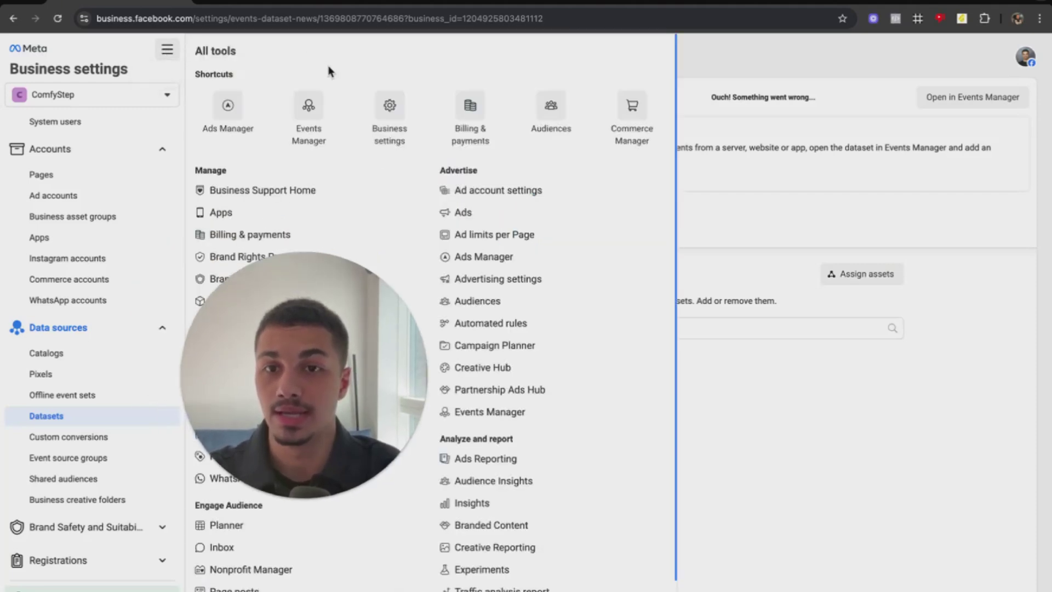
{"action": "left_click", "coordinate": [309, 109]}
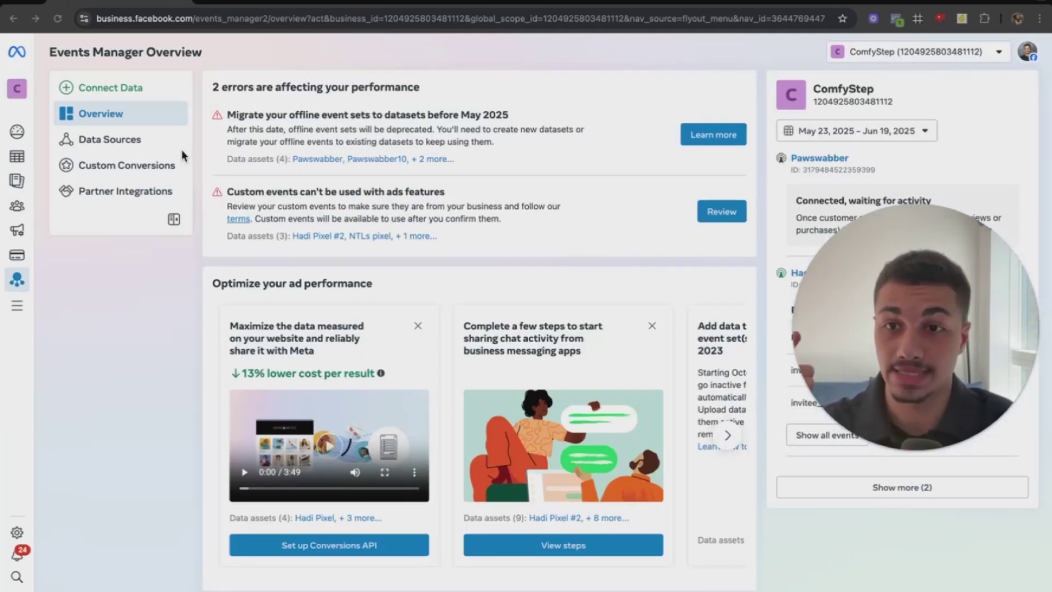
{"action": "left_click", "coordinate": [132, 145]}
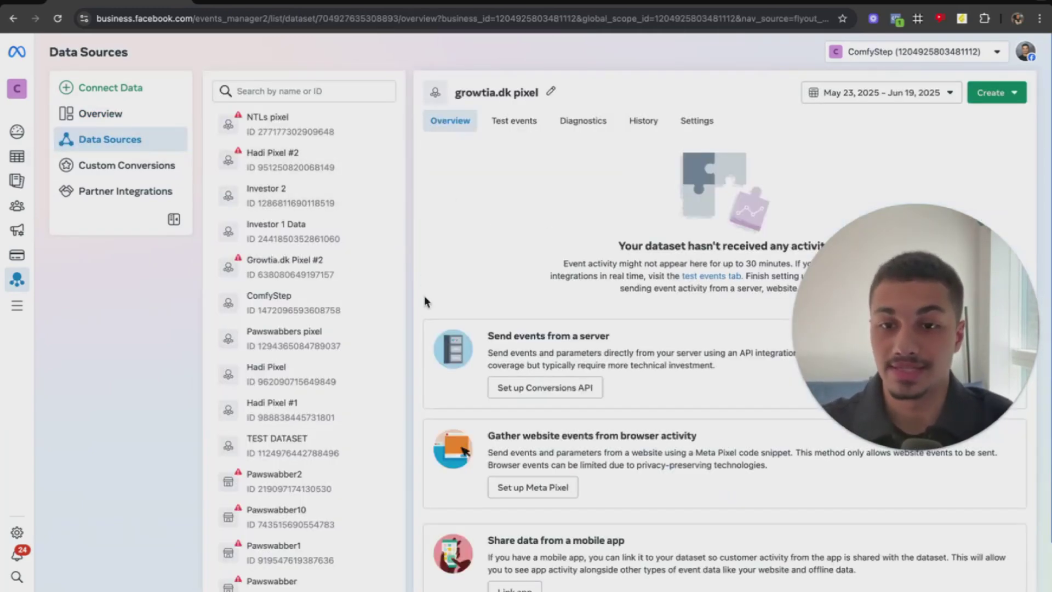
{"action": "scroll", "coordinate": [348, 418], "scroll_direction": "down", "scroll_amount": 2}
{"action": "left_click", "coordinate": [340, 372]}
Step: Turn on Automatic Website Matching in the TEST DATASET settings, with every customer information parameter enabled
{"action": "scroll", "coordinate": [328, 432], "scroll_direction": "down", "scroll_amount": 2}
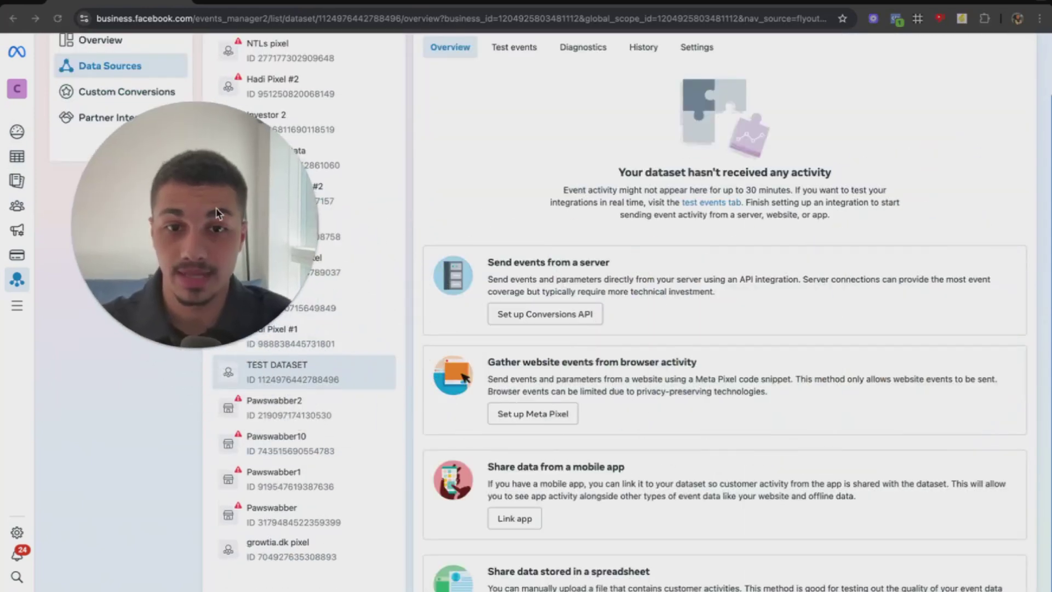
{"action": "scroll", "coordinate": [218, 214], "scroll_direction": "up", "scroll_amount": 2}
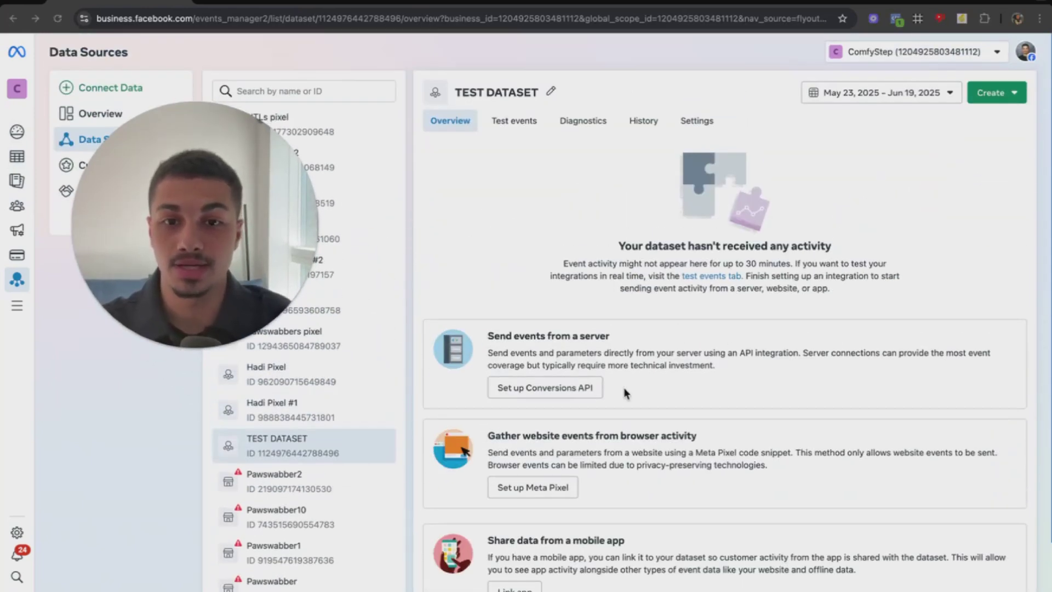
{"action": "scroll", "coordinate": [624, 387], "scroll_direction": "down", "scroll_amount": 3}
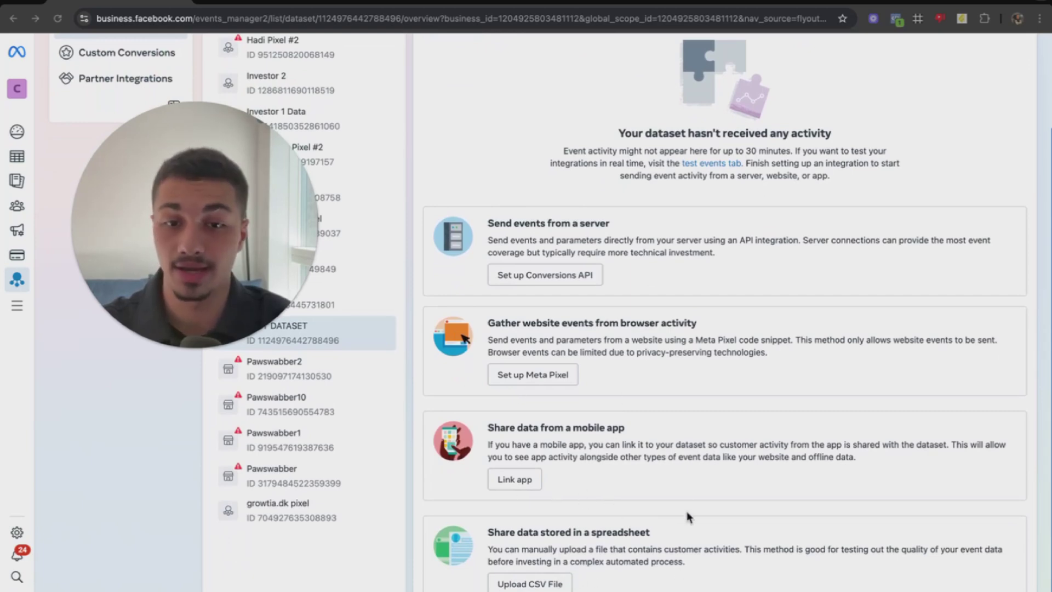
{"action": "scroll", "coordinate": [688, 517], "scroll_direction": "up", "scroll_amount": 3}
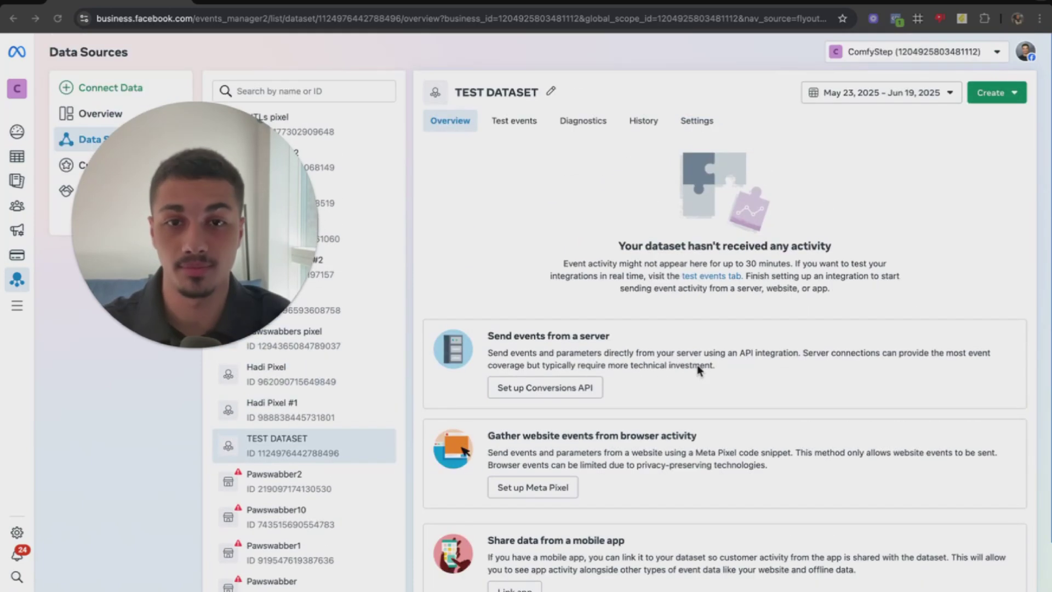
{"action": "left_click", "coordinate": [705, 122]}
{"action": "scroll", "coordinate": [766, 265], "scroll_direction": "down", "scroll_amount": 10}
{"action": "scroll", "coordinate": [786, 270], "scroll_direction": "down", "scroll_amount": 6}
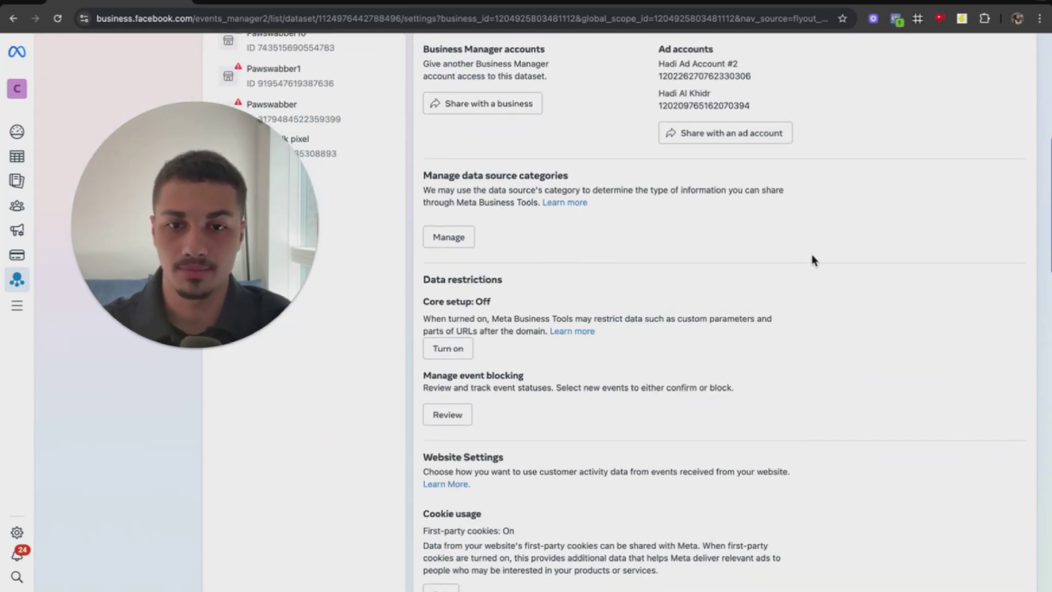
{"action": "scroll", "coordinate": [569, 419], "scroll_direction": "down", "scroll_amount": 2}
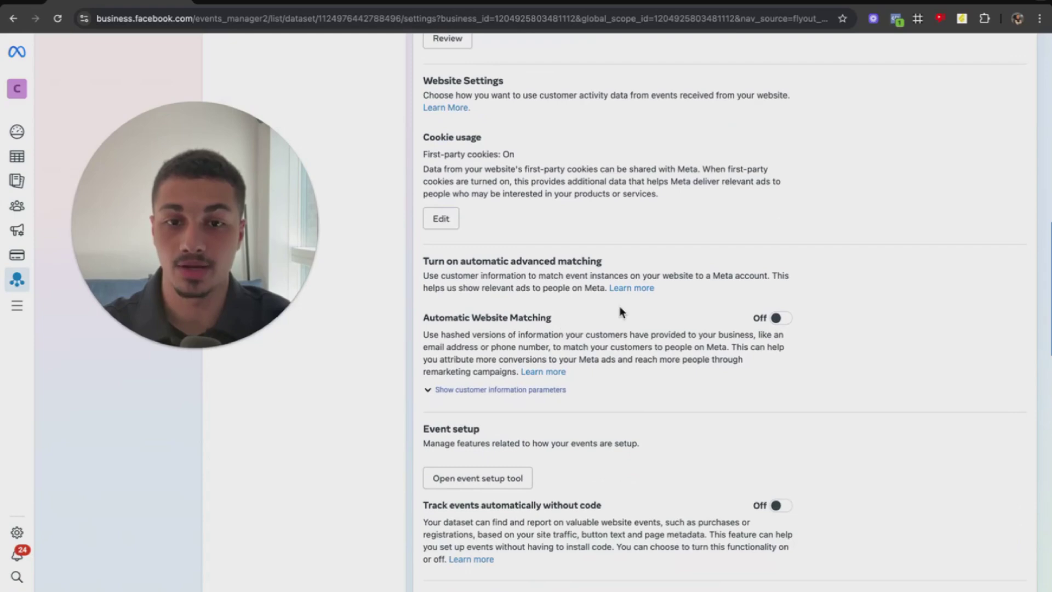
{"action": "left_click", "coordinate": [488, 390]}
{"action": "scroll", "coordinate": [764, 404], "scroll_direction": "down", "scroll_amount": 3}
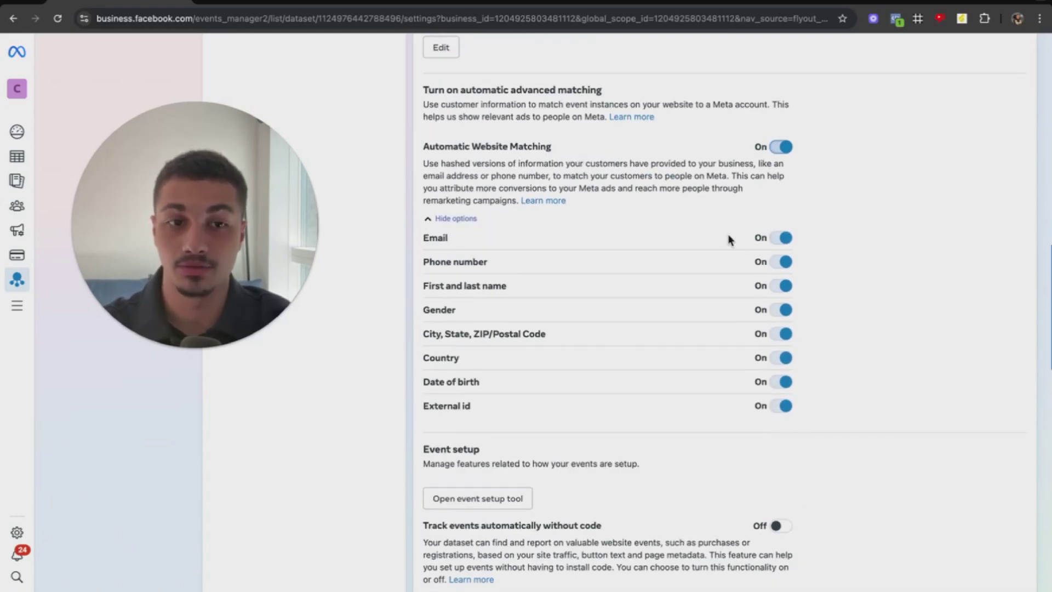
Step: Turn on tracking events automatically without code for TEST DATASET and look through the remaining settings
{"action": "scroll", "coordinate": [738, 384], "scroll_direction": "down", "scroll_amount": 2}
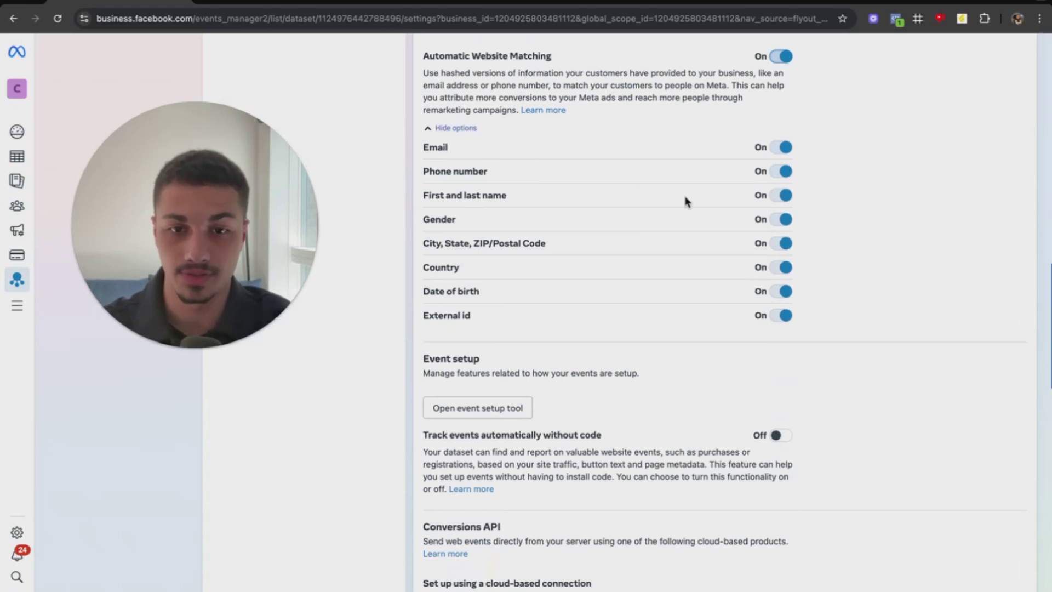
{"action": "scroll", "coordinate": [739, 346], "scroll_direction": "down", "scroll_amount": 2}
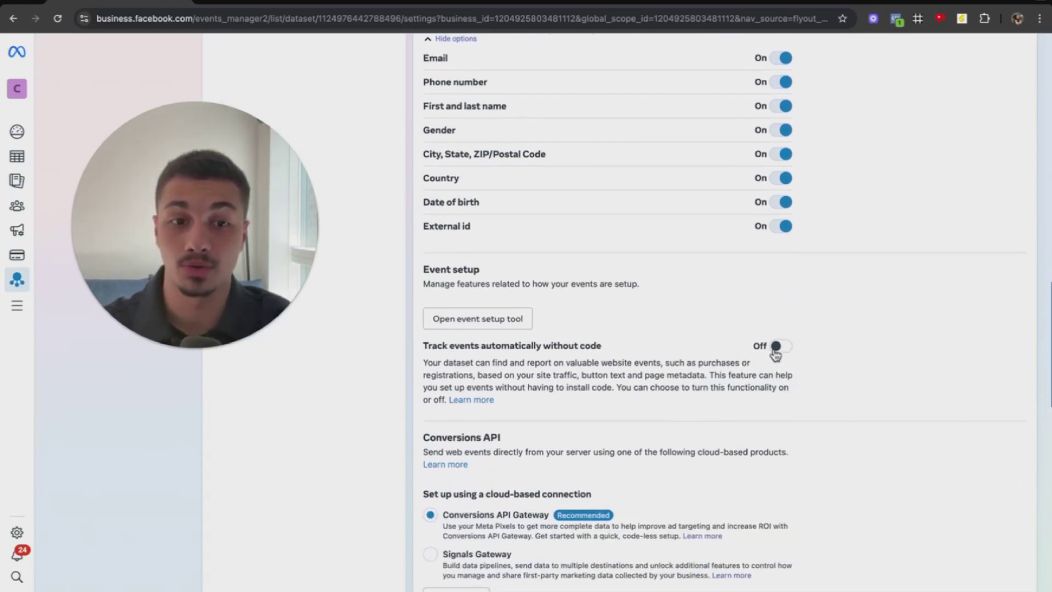
{"action": "left_click", "coordinate": [778, 345]}
{"action": "scroll", "coordinate": [768, 344], "scroll_direction": "down", "scroll_amount": 1}
{"action": "scroll", "coordinate": [875, 315], "scroll_direction": "down", "scroll_amount": 3}
{"action": "scroll", "coordinate": [870, 307], "scroll_direction": "up", "scroll_amount": 10}
{"action": "scroll", "coordinate": [867, 329], "scroll_direction": "down", "scroll_amount": 10}
{"action": "scroll", "coordinate": [867, 329], "scroll_direction": "down", "scroll_amount": 15}
{"action": "scroll", "coordinate": [870, 329], "scroll_direction": "up", "scroll_amount": 20}
Step: Start the Meta Pixel setup from the dataset's overview with manual code installation and copy the base code
{"action": "left_click", "coordinate": [449, 121]}
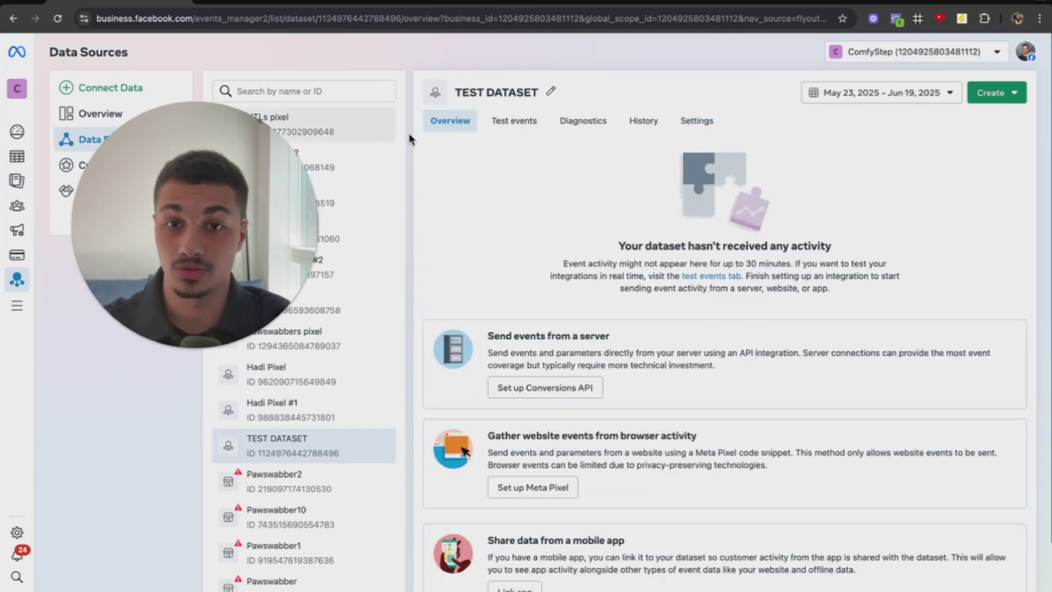
{"action": "scroll", "coordinate": [739, 346], "scroll_direction": "down", "scroll_amount": 1}
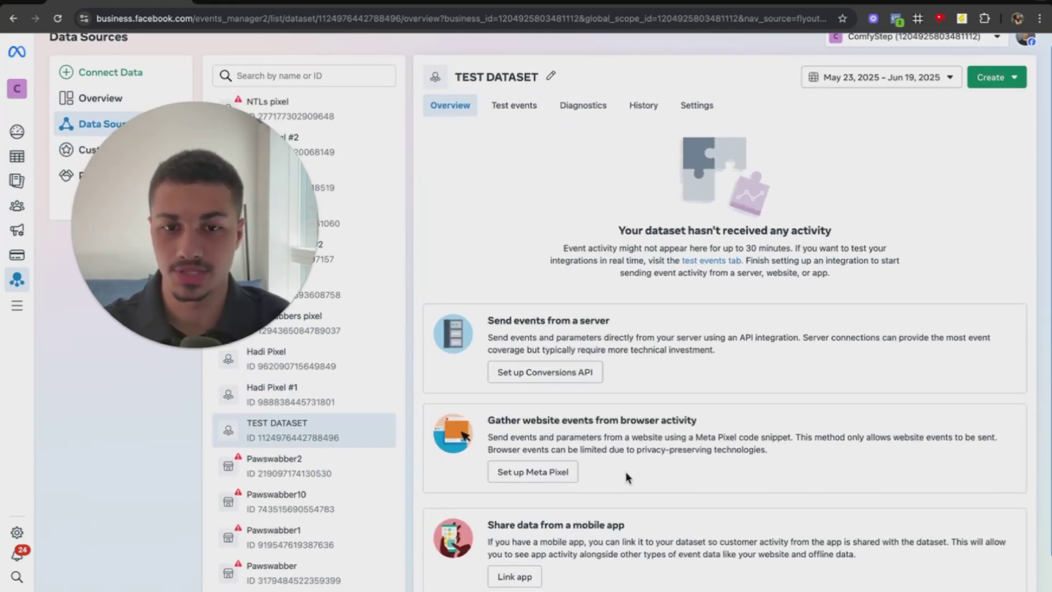
{"action": "left_click", "coordinate": [548, 475]}
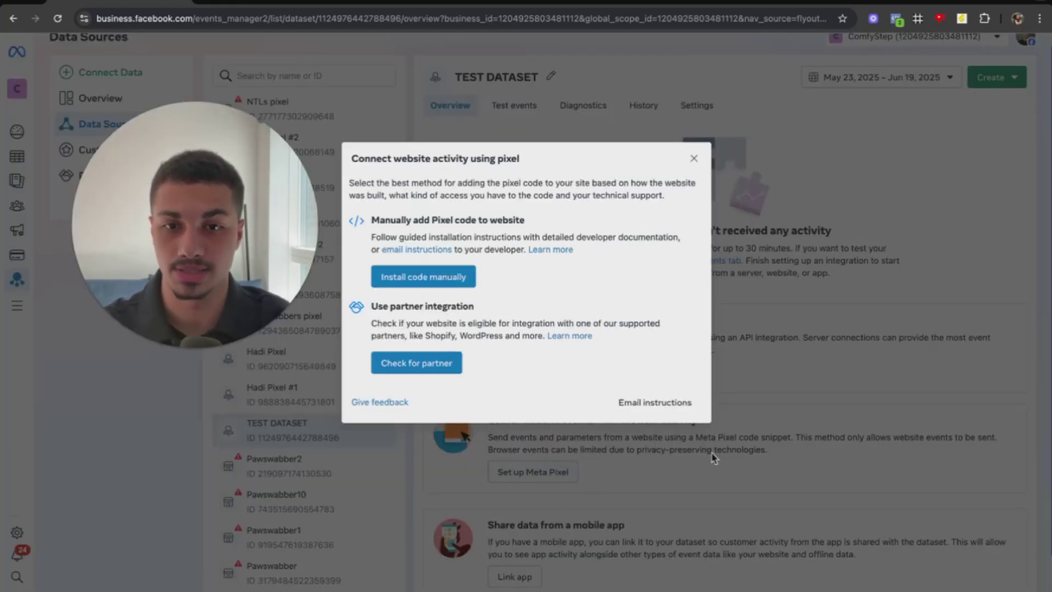
{"action": "left_click", "coordinate": [455, 283]}
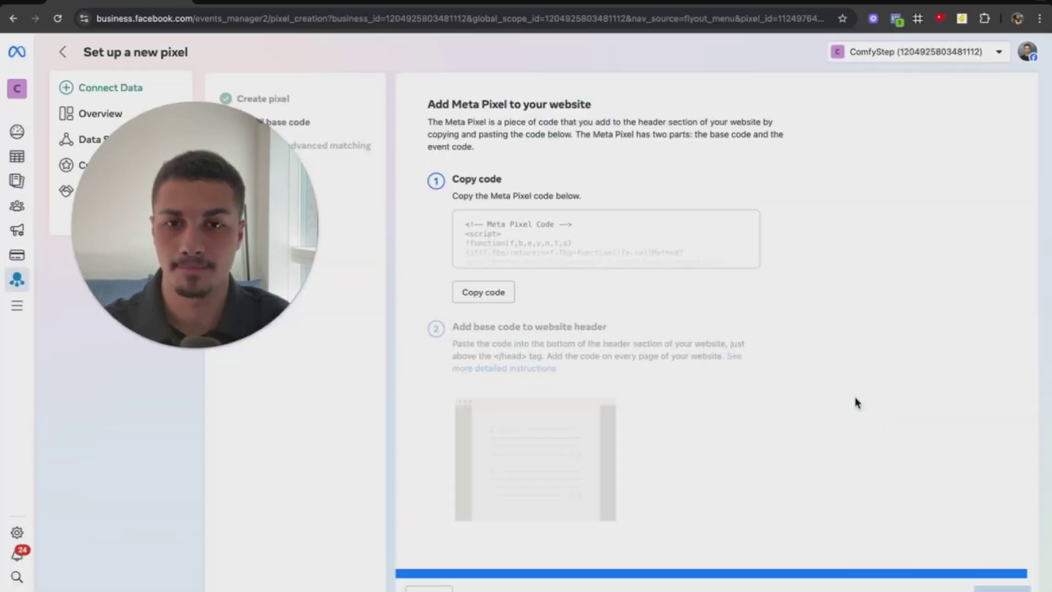
{"action": "left_click", "coordinate": [483, 282]}
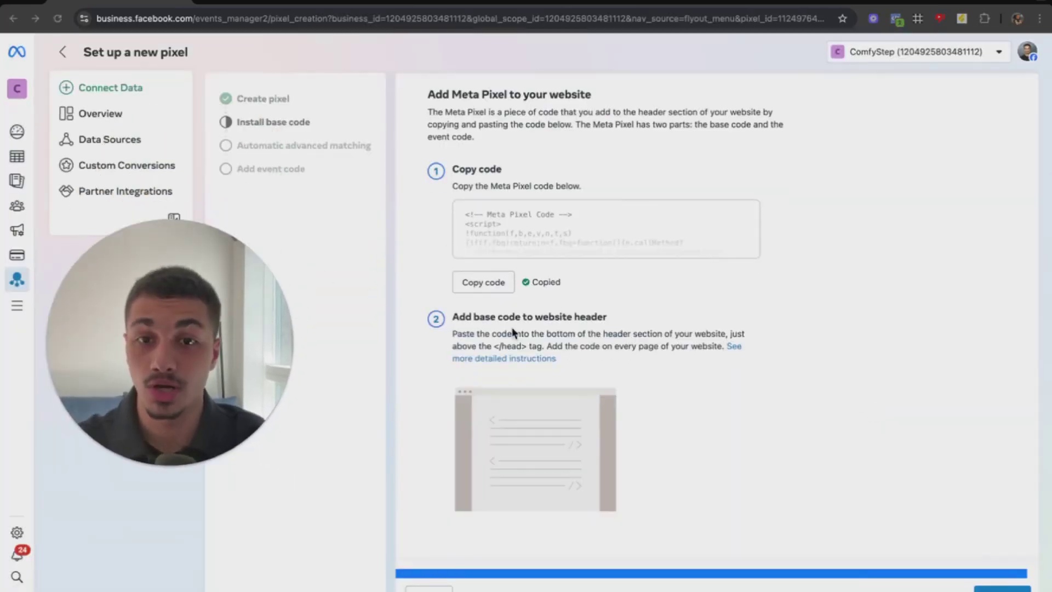
{"action": "left_click", "coordinate": [483, 285]}
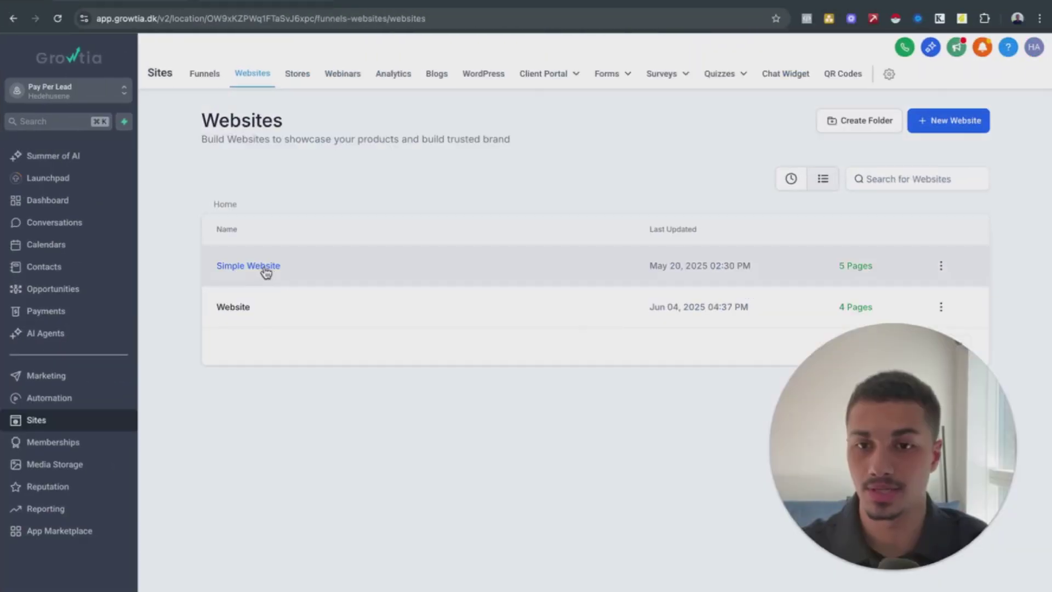
Step: Open the settings of the website named Simple Website
{"action": "left_click", "coordinate": [267, 268]}
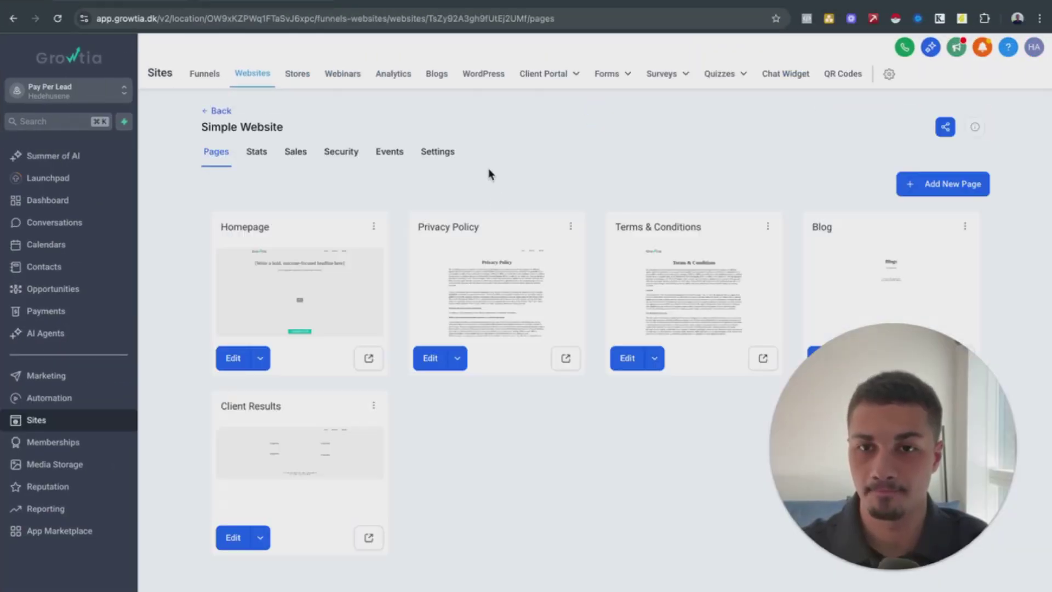
{"action": "left_click", "coordinate": [451, 157]}
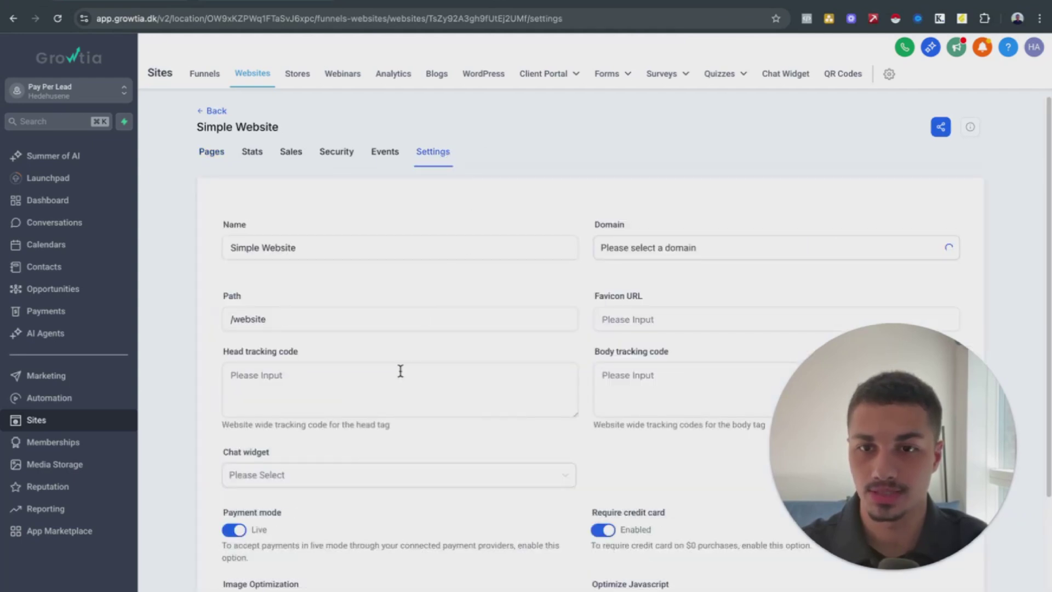
{"action": "scroll", "coordinate": [302, 335], "scroll_direction": "down", "scroll_amount": 2}
{"action": "scroll", "coordinate": [303, 335], "scroll_direction": "down", "scroll_amount": 1}
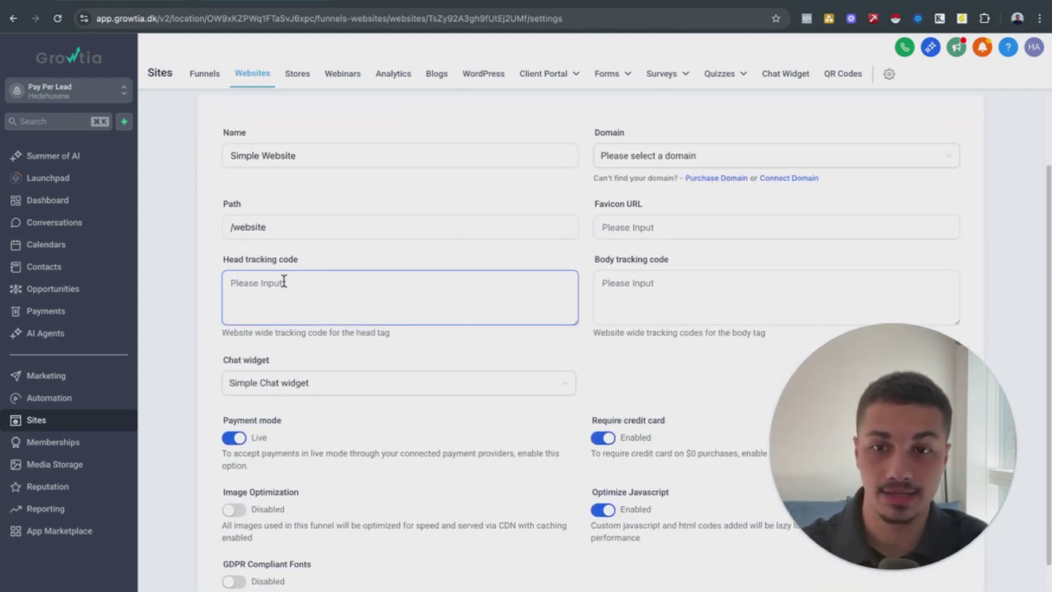
Step: Paste the copied Meta Pixel code as Simple Website's head tracking code, check the whole snippet and save the settings
{"action": "left_click", "coordinate": [308, 282]}
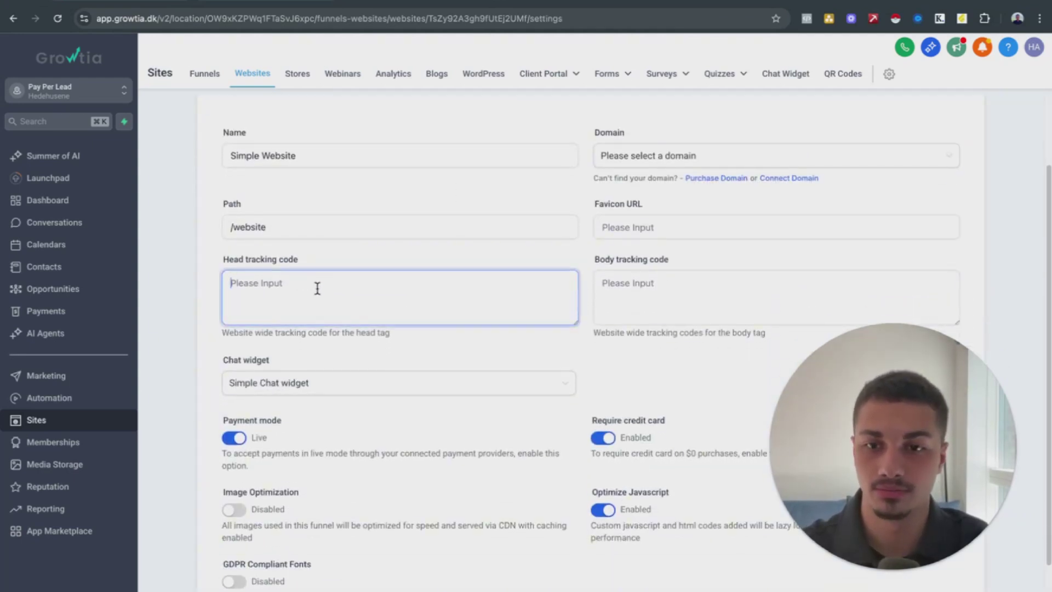
{"action": "key", "text": "ctrl+v"}
{"action": "scroll", "coordinate": [535, 313], "scroll_direction": "up", "scroll_amount": 2}
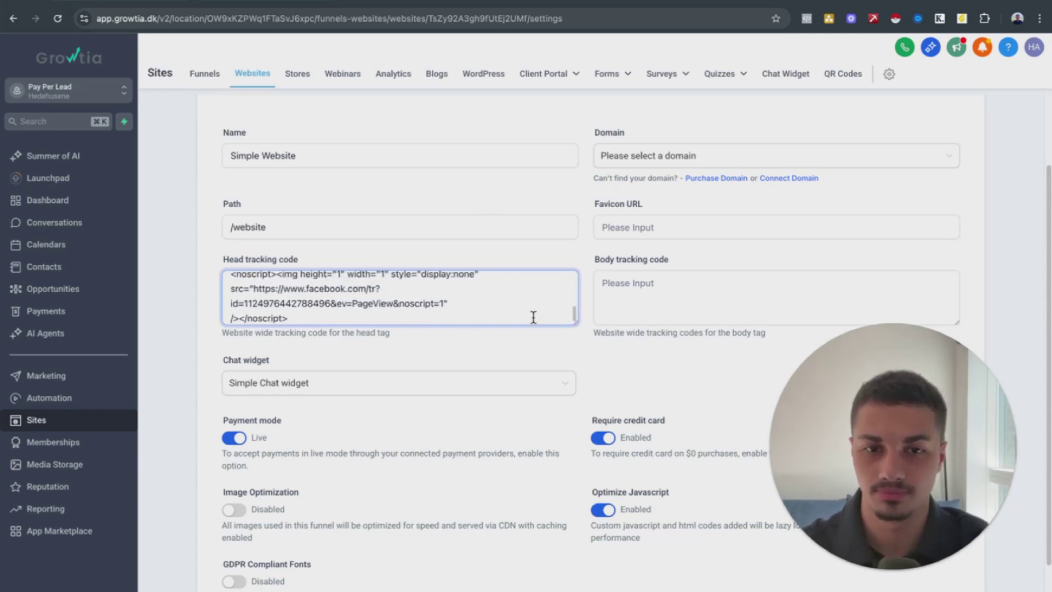
{"action": "left_click_drag", "start_coordinate": [567, 322], "coordinate": [575, 519]}
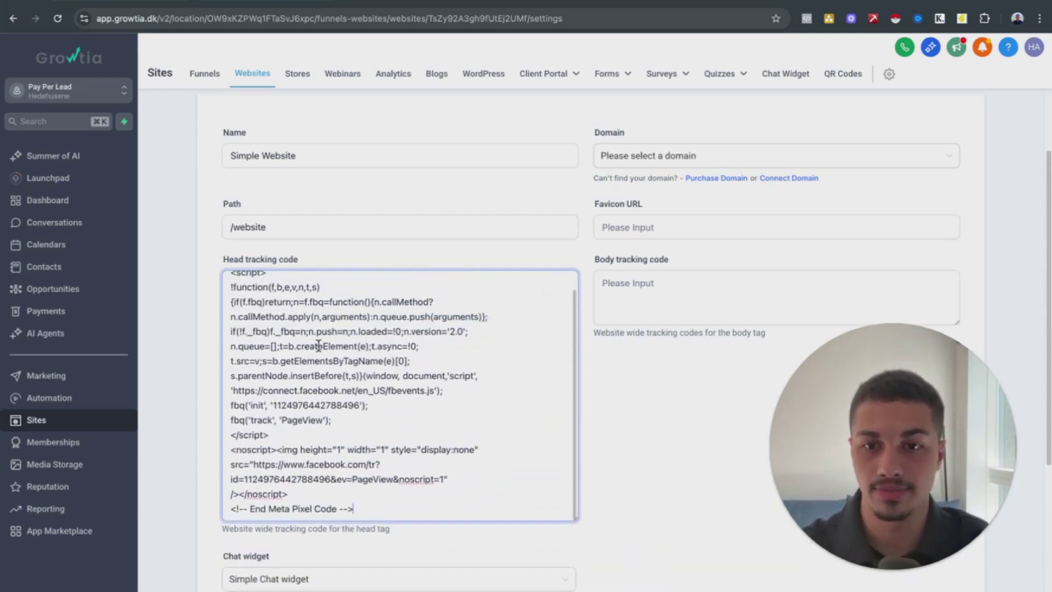
{"action": "scroll", "coordinate": [636, 422], "scroll_direction": "down", "scroll_amount": 5}
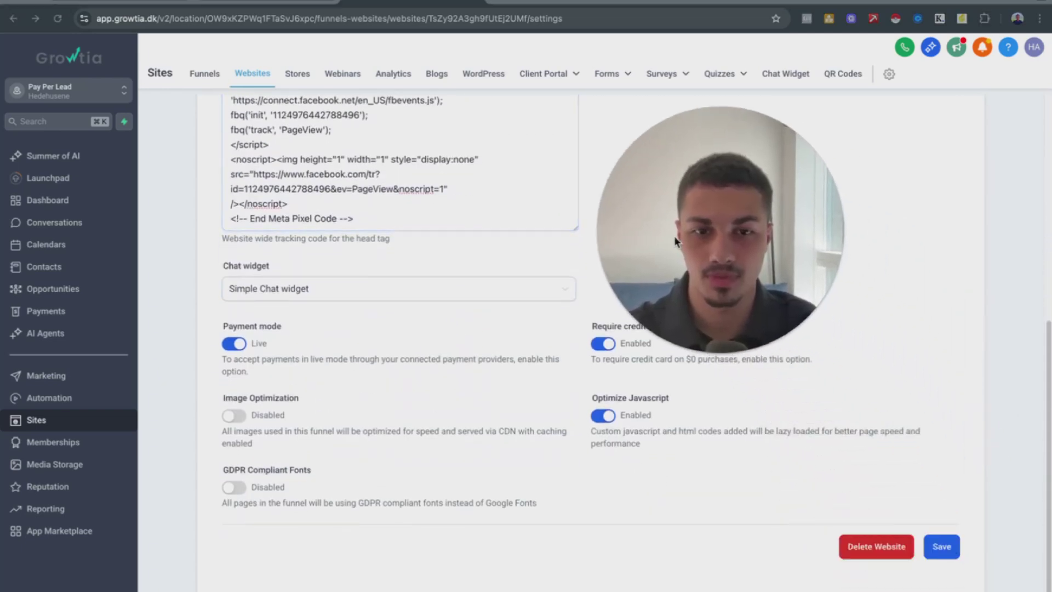
{"action": "left_click", "coordinate": [941, 546]}
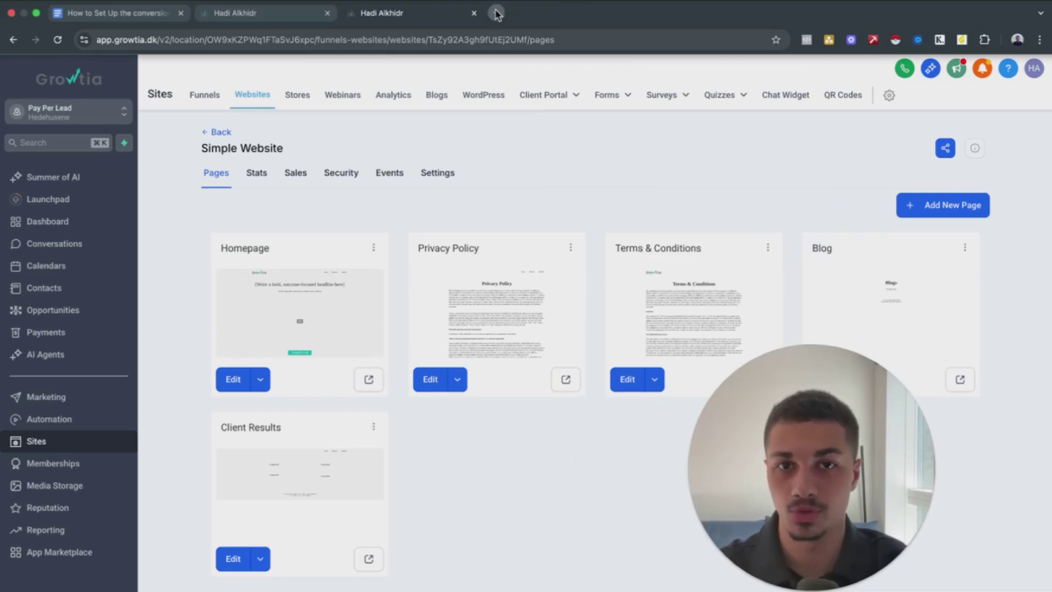
Step: Open growtia.dk in a new browser tab and check its pixel and events with Meta Pixel Helper
{"action": "left_click", "coordinate": [497, 14]}
{"action": "type", "text": "gr"}
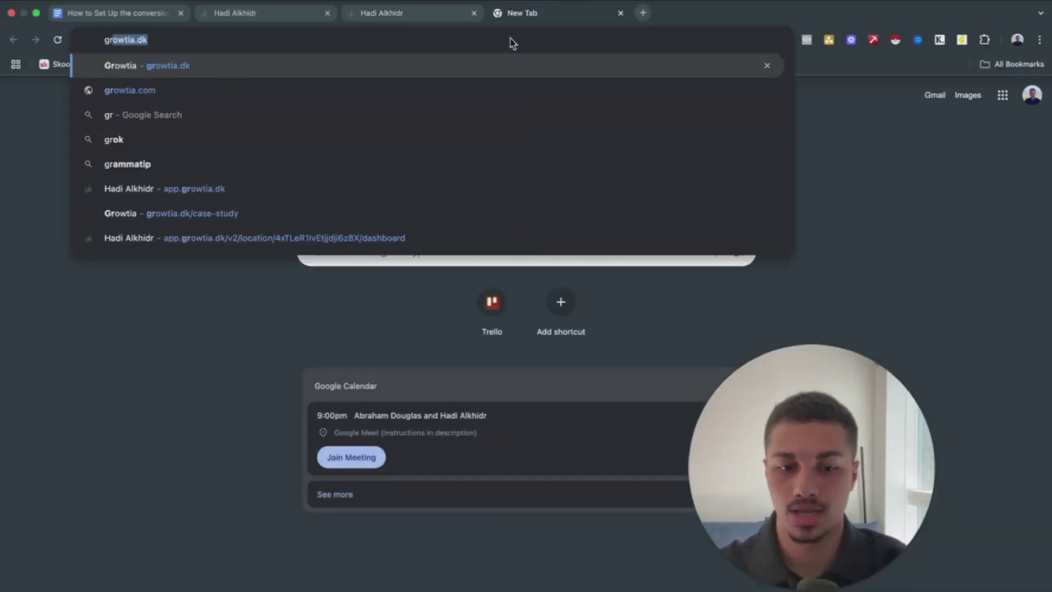
{"action": "key", "text": "Return"}
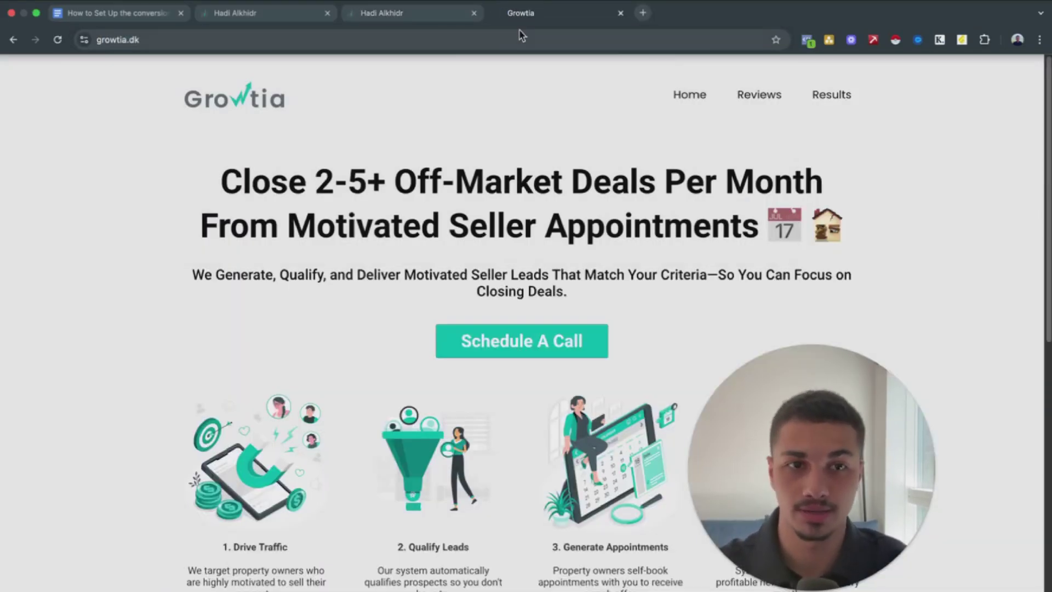
{"action": "left_click", "coordinate": [813, 45]}
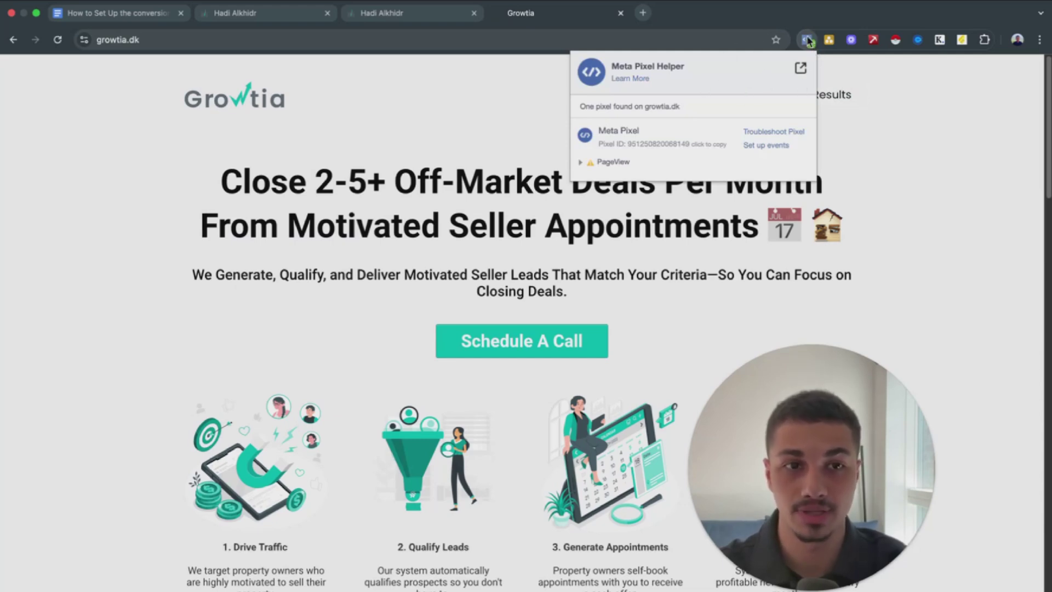
{"action": "left_click", "coordinate": [809, 41]}
{"action": "left_click", "coordinate": [806, 41]}
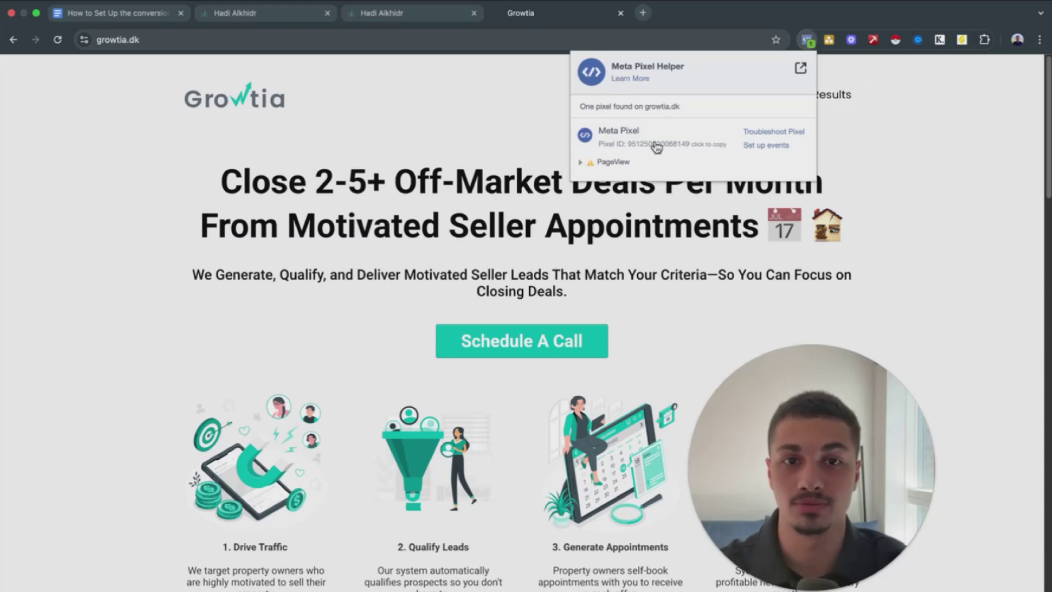
{"action": "scroll", "coordinate": [531, 208], "scroll_direction": "down", "scroll_amount": 3}
{"action": "scroll", "coordinate": [461, 274], "scroll_direction": "down", "scroll_amount": 15}
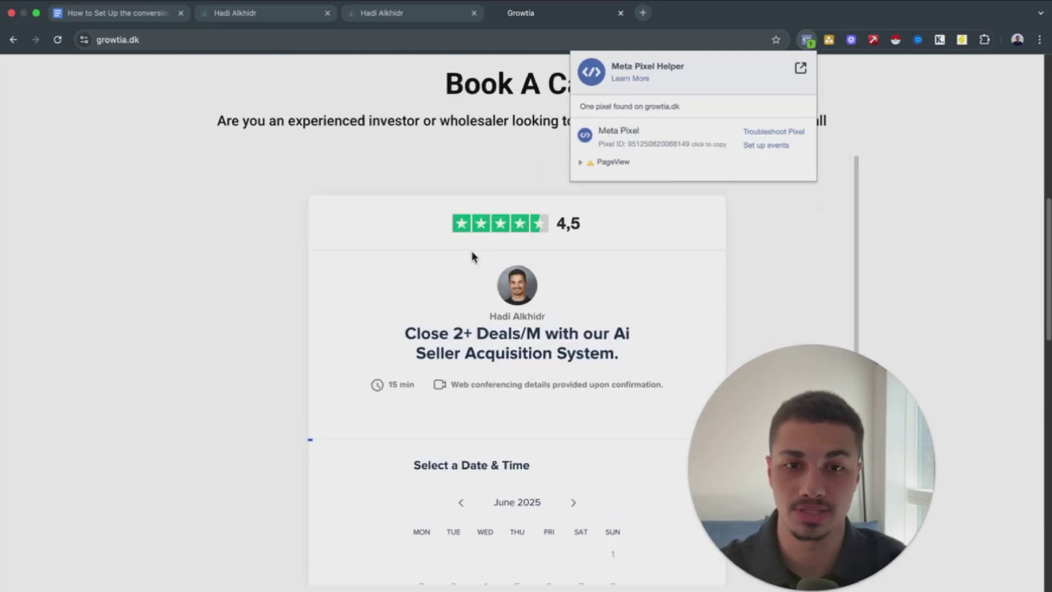
{"action": "scroll", "coordinate": [222, 227], "scroll_direction": "up", "scroll_amount": 5}
{"action": "scroll", "coordinate": [225, 222], "scroll_direction": "up", "scroll_amount": 10}
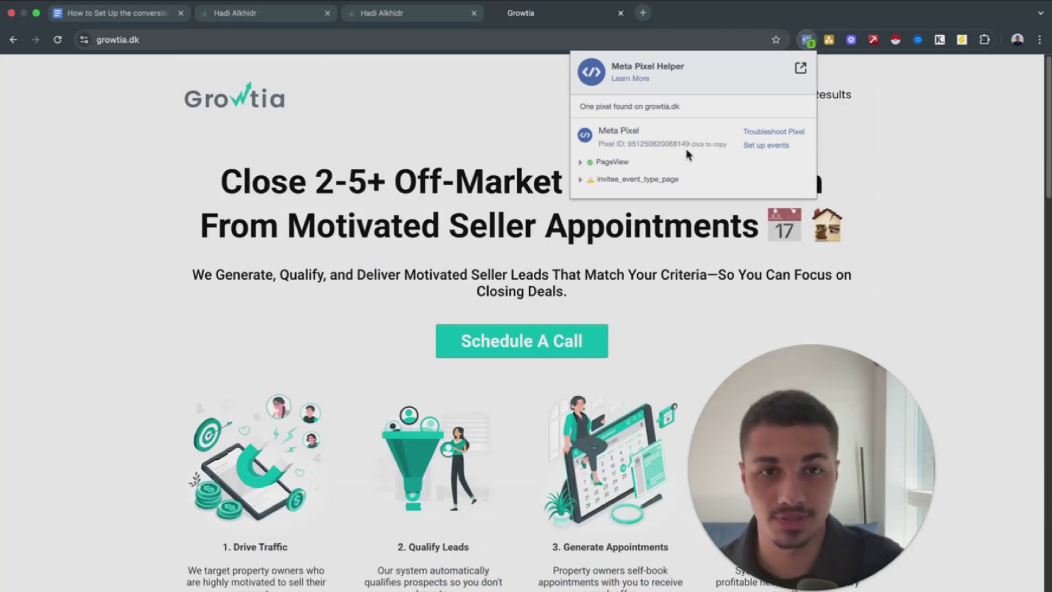
Step: Return to the Meta Pixel setup and turn on automatic advanced matching with all customer information included
{"action": "left_click", "coordinate": [433, 13]}
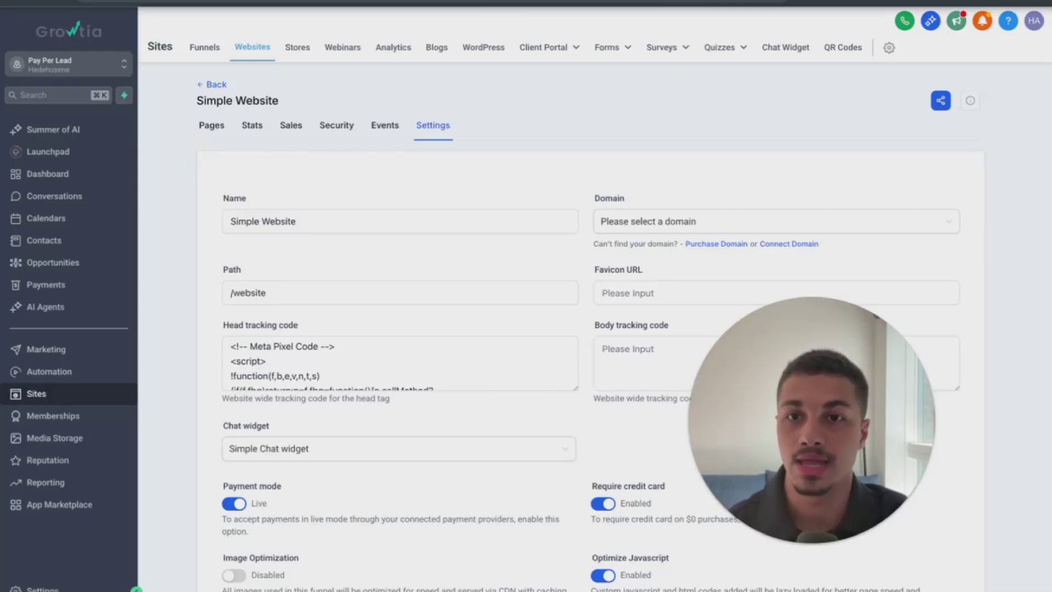
{"action": "left_click", "coordinate": [223, 90]}
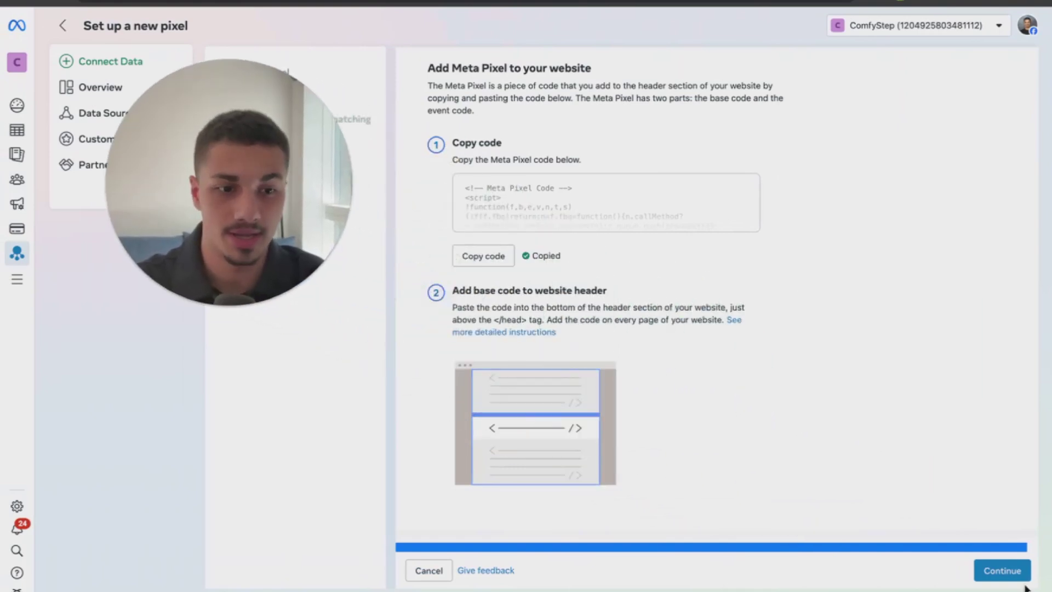
{"action": "left_click", "coordinate": [1001, 570]}
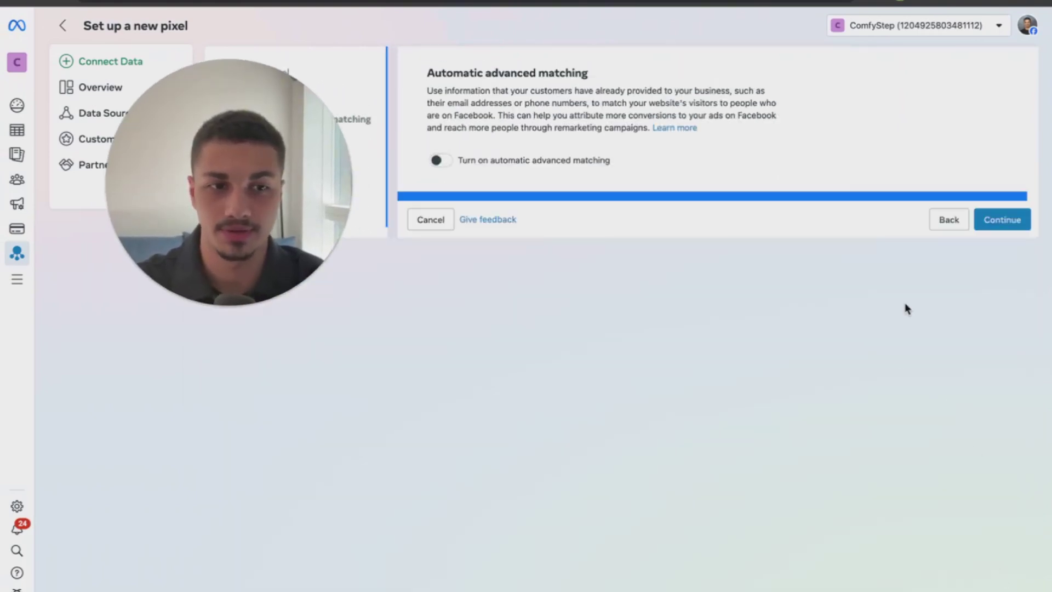
{"action": "left_click", "coordinate": [442, 161]}
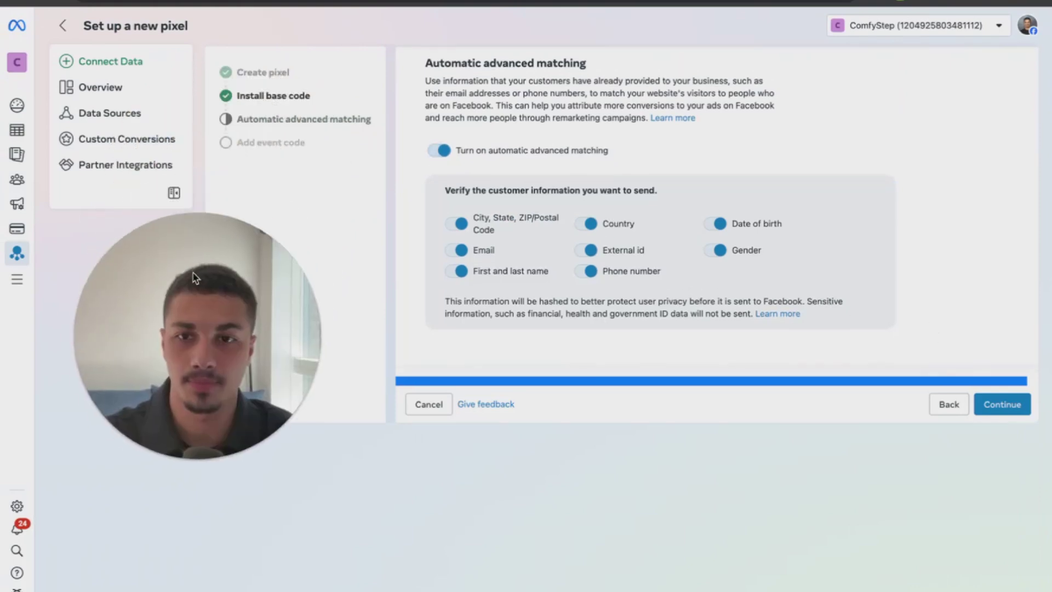
{"action": "left_click", "coordinate": [1016, 410]}
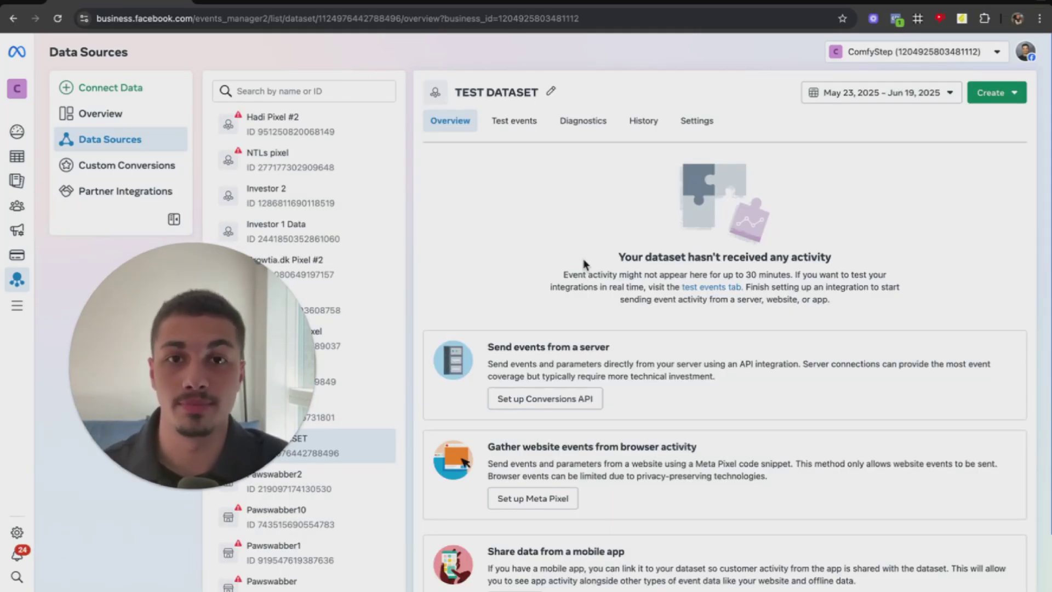
Step: Start a manual Conversions API setup for TEST DATASET, connecting the website with Conversions API and Meta Pixel
{"action": "left_click", "coordinate": [563, 410]}
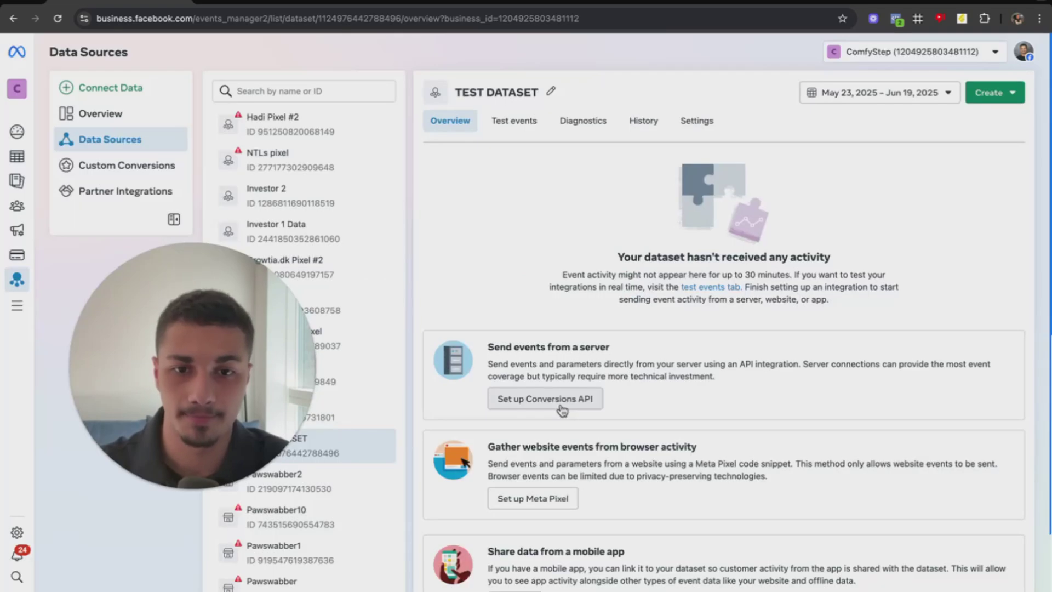
{"action": "left_click", "coordinate": [597, 394]}
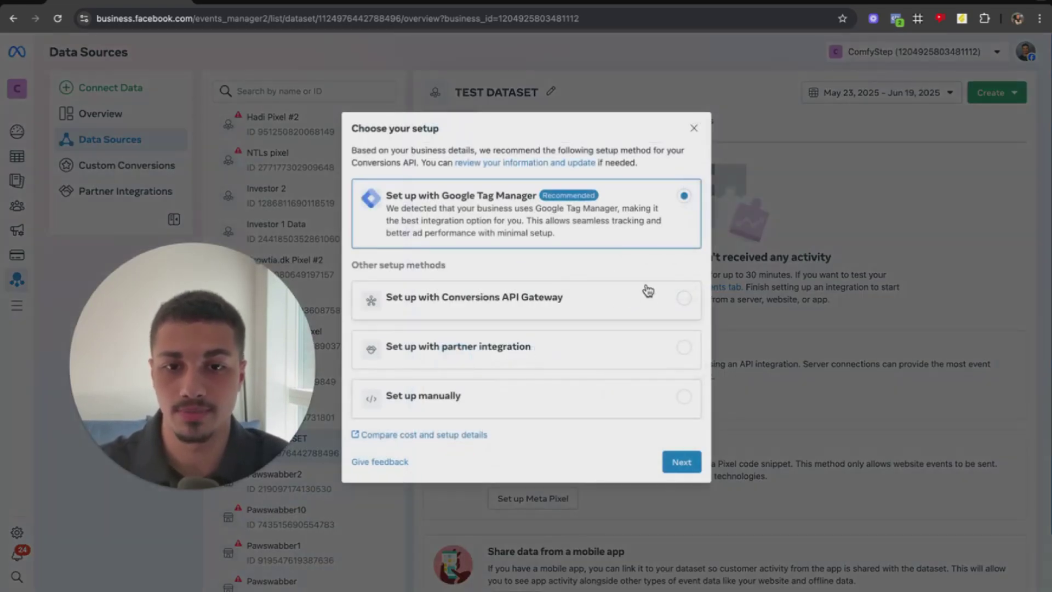
{"action": "left_click", "coordinate": [686, 399]}
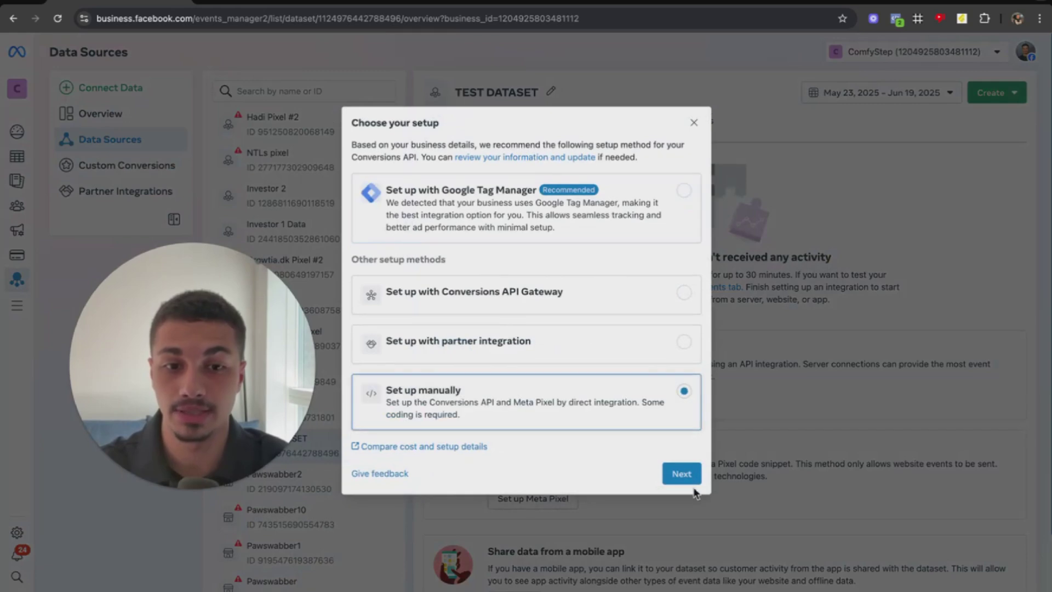
{"action": "left_click", "coordinate": [681, 475]}
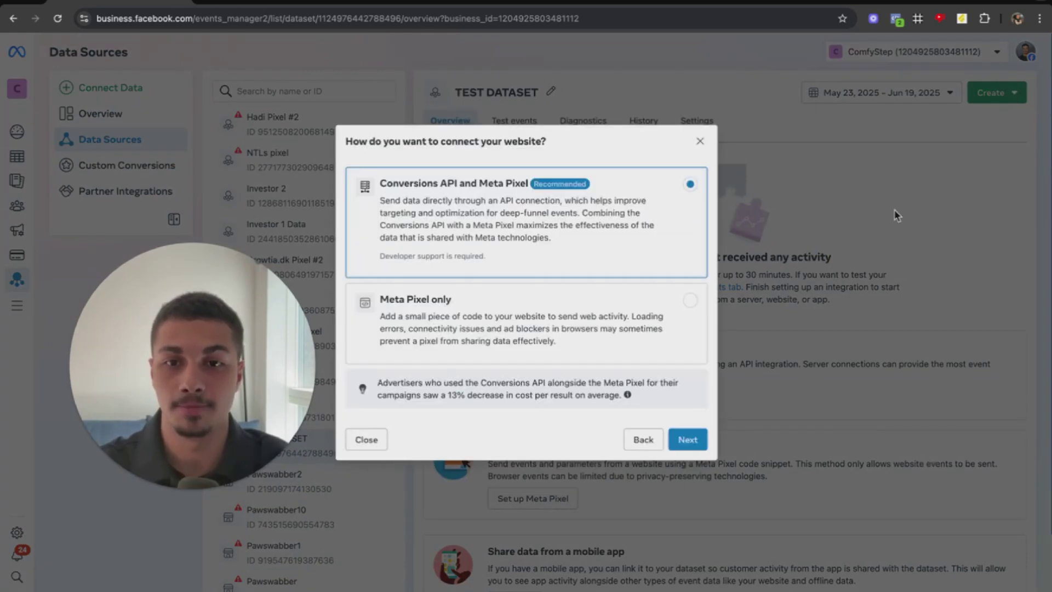
{"action": "left_click", "coordinate": [692, 442]}
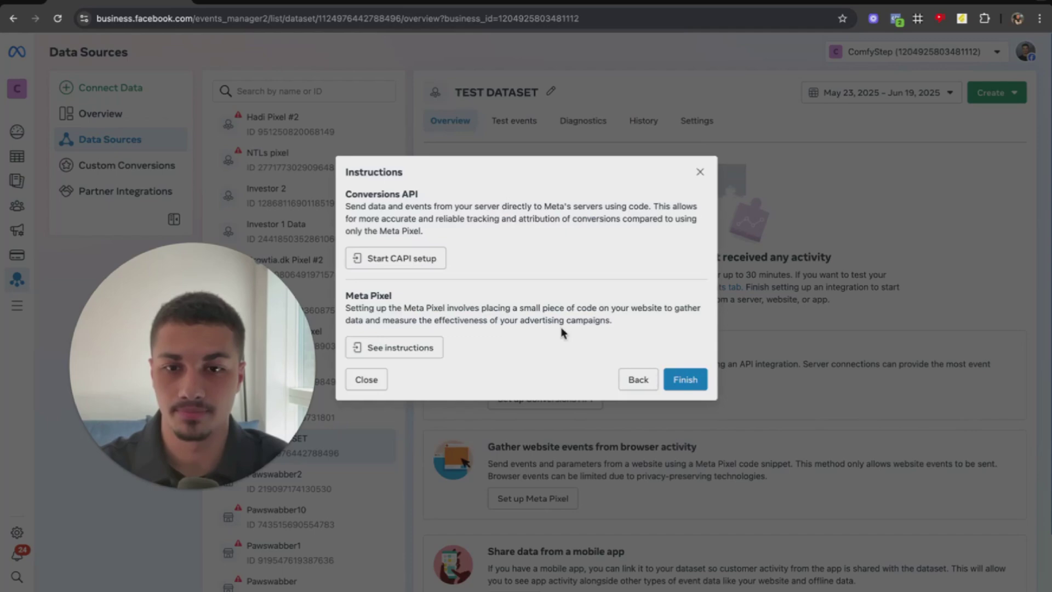
{"action": "left_click", "coordinate": [417, 269]}
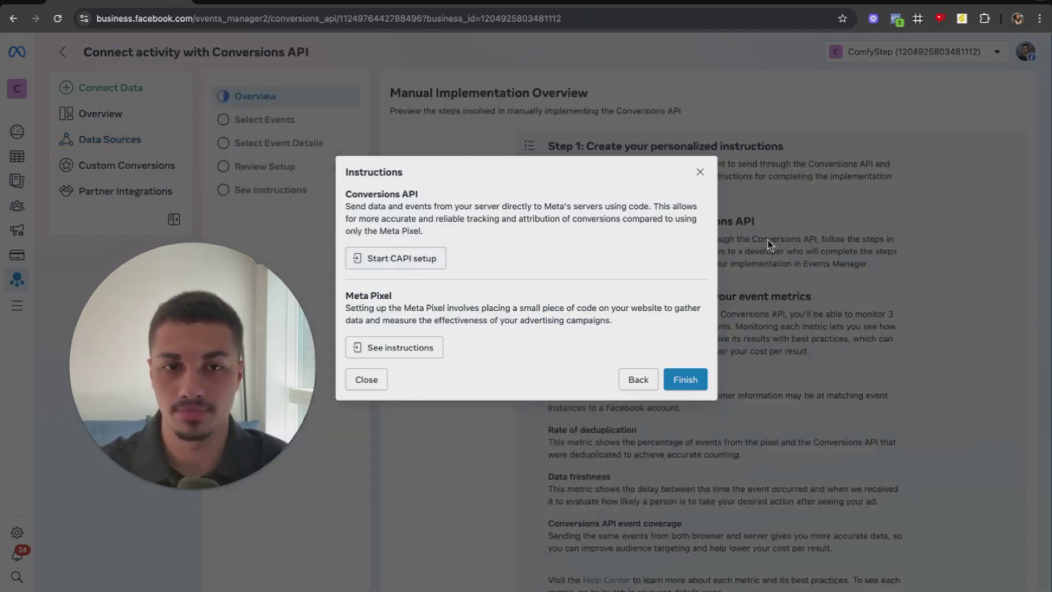
{"action": "left_click", "coordinate": [699, 172]}
Step: Choose the Real estate category and the View Content, Lead and Schedule events for the Conversions API, and continue to the event details
{"action": "scroll", "coordinate": [880, 415], "scroll_direction": "down", "scroll_amount": 1}
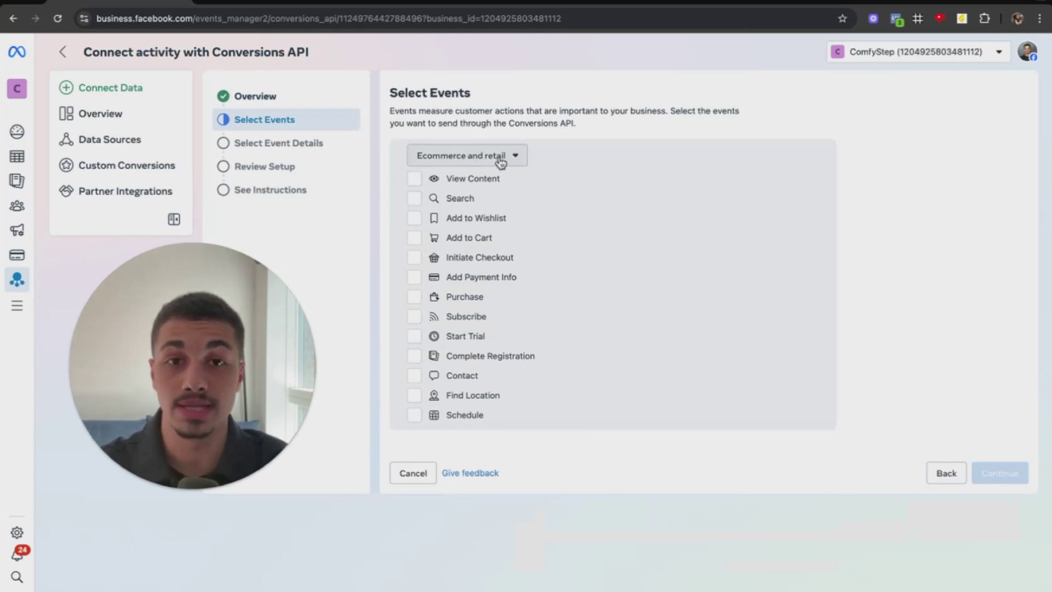
{"action": "left_click", "coordinate": [500, 159]}
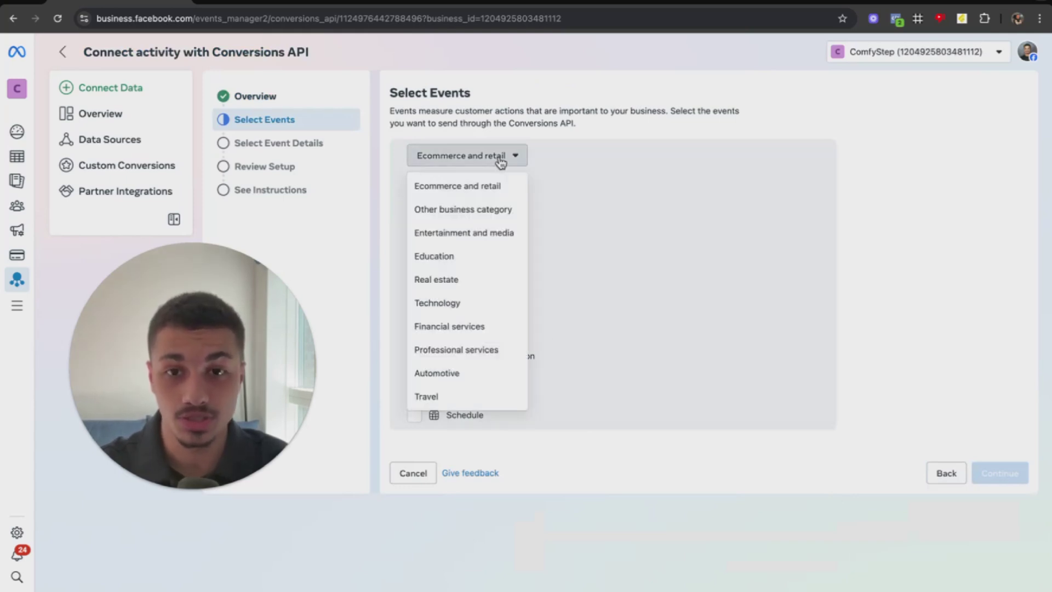
{"action": "left_click", "coordinate": [494, 284]}
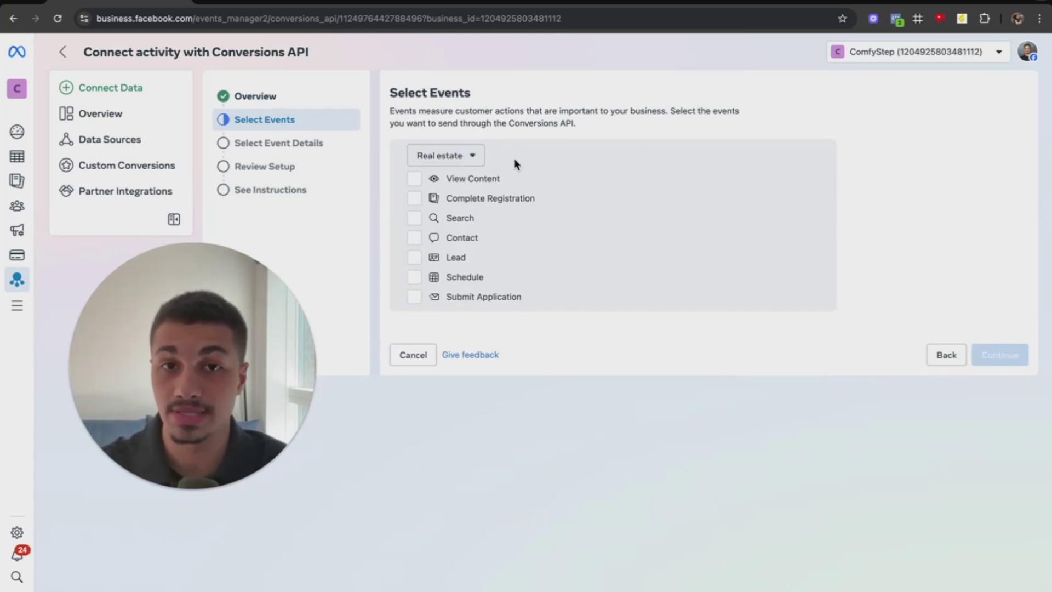
{"action": "left_click", "coordinate": [414, 178]}
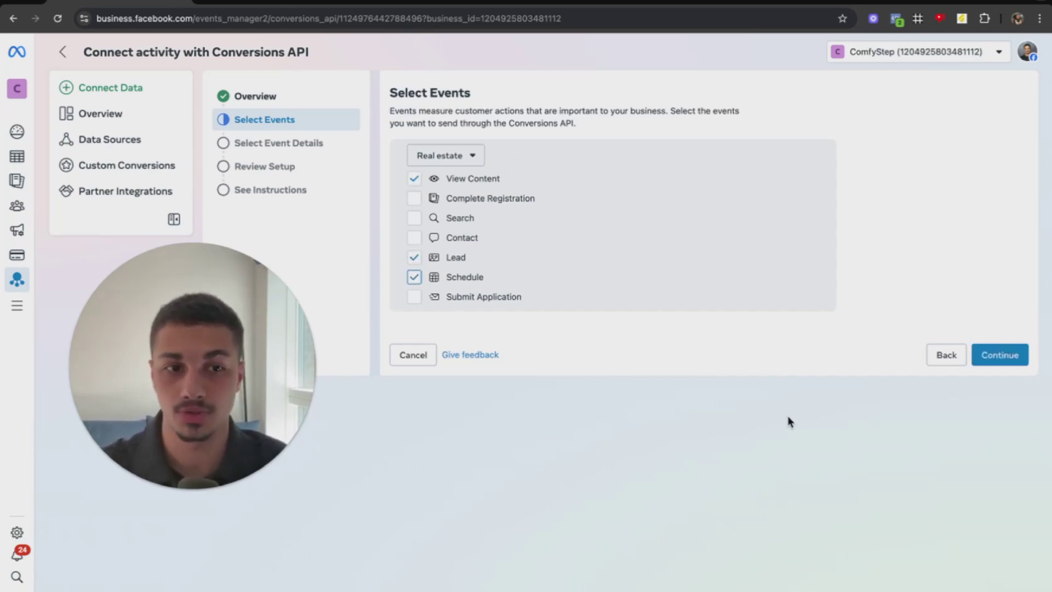
{"action": "left_click", "coordinate": [1005, 363]}
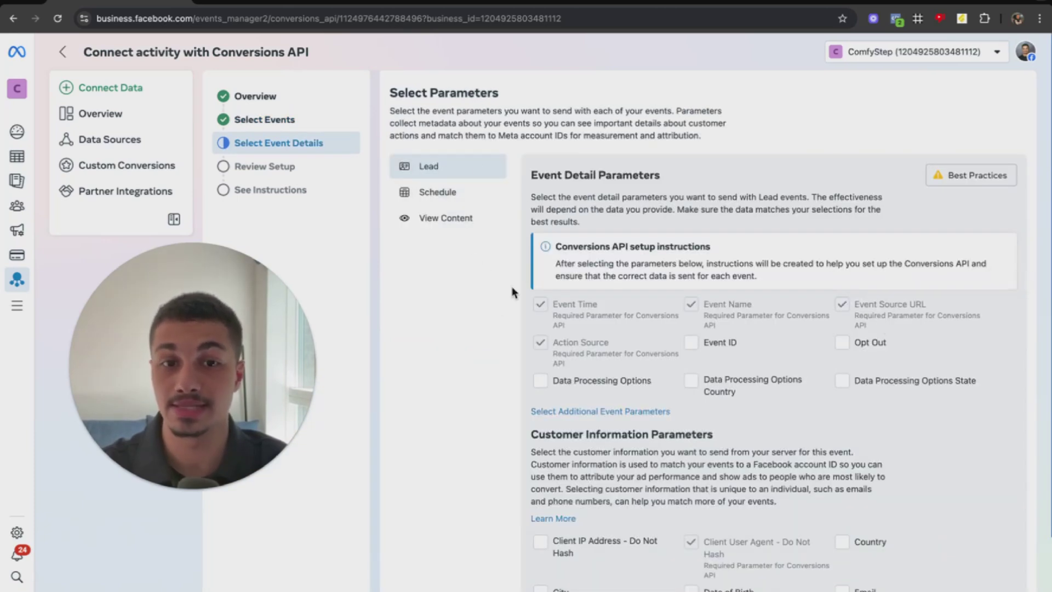
Step: Include Event ID, Opt Out, Data Processing Options, Data Processing Options Country and Data Processing Options State for the Lead event
{"action": "scroll", "coordinate": [627, 294], "scroll_direction": "down", "scroll_amount": 2}
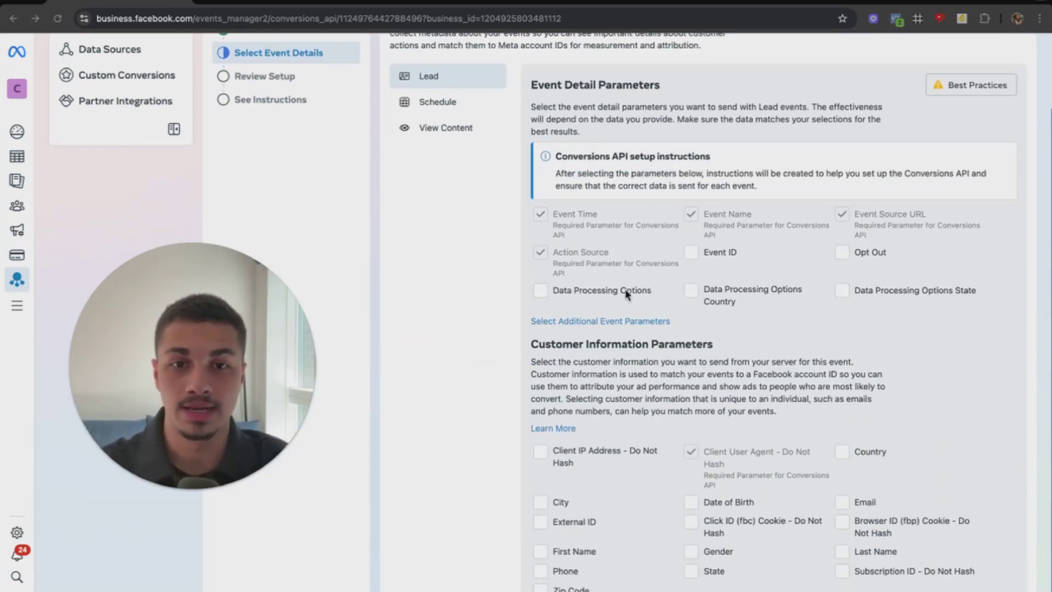
{"action": "left_click", "coordinate": [842, 252]}
{"action": "left_click", "coordinate": [694, 256]}
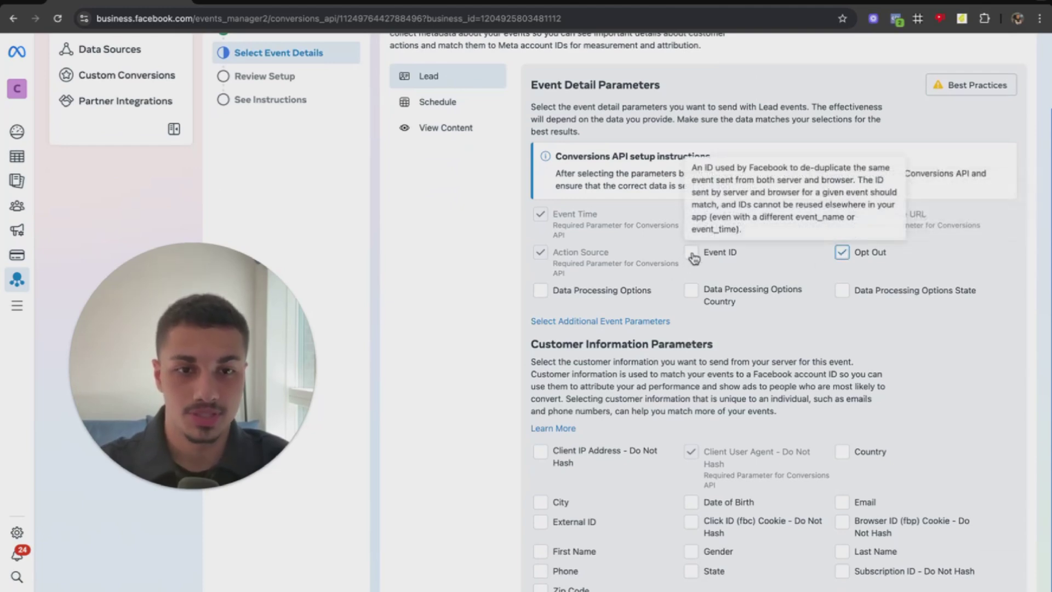
{"action": "left_click", "coordinate": [572, 298]}
{"action": "left_click", "coordinate": [693, 292]}
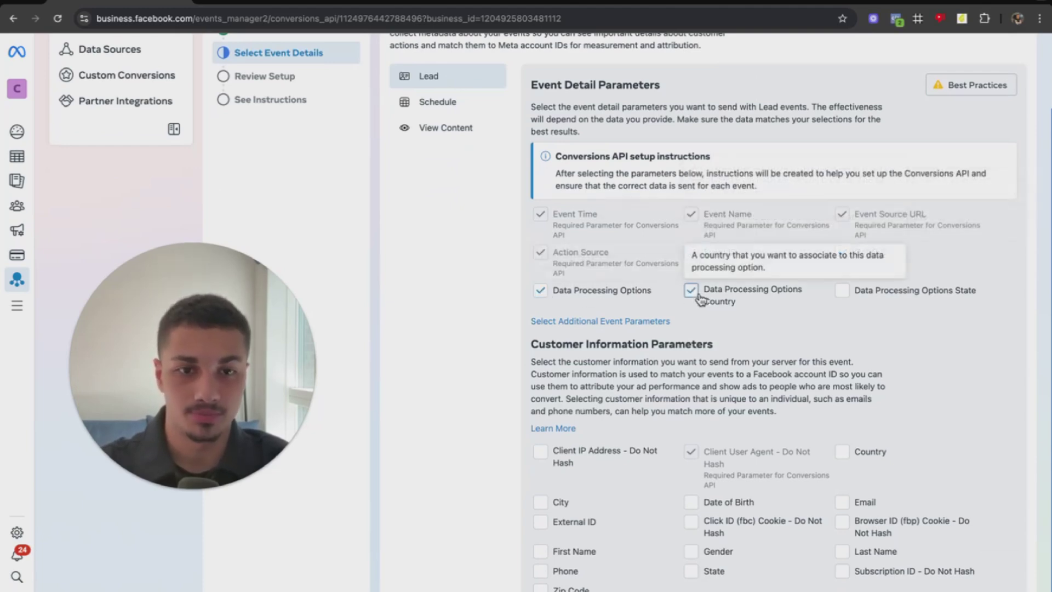
{"action": "left_click", "coordinate": [844, 295]}
Step: Include every customer information parameter for the Lead event, from Client IP Address to Subscription ID and Zip Code
{"action": "scroll", "coordinate": [827, 402], "scroll_direction": "down", "scroll_amount": 1}
{"action": "left_click", "coordinate": [540, 422]}
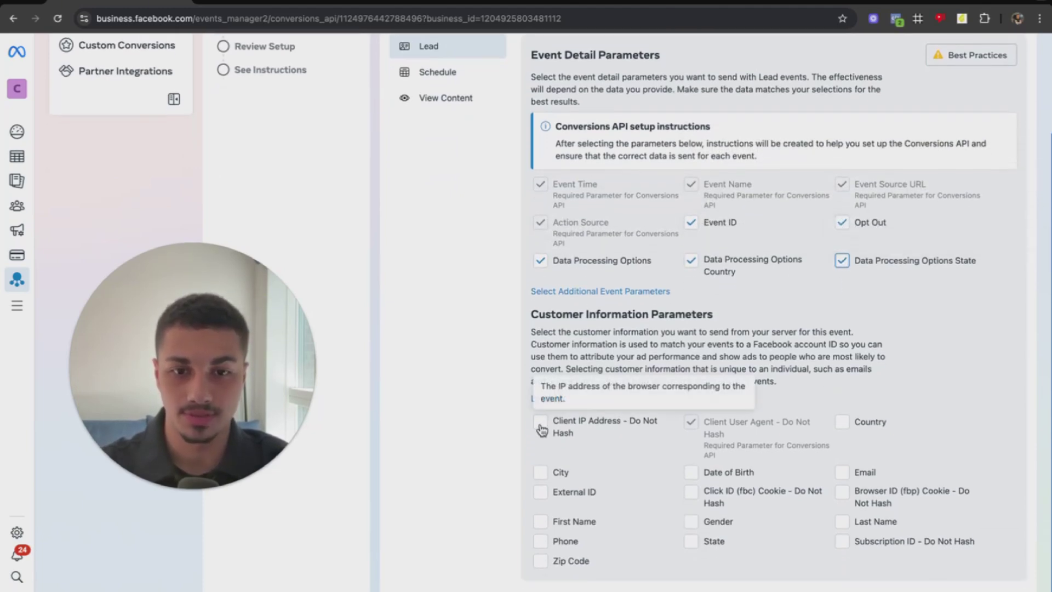
{"action": "left_click", "coordinate": [540, 472]}
{"action": "left_click", "coordinate": [540, 491]}
{"action": "left_click", "coordinate": [540, 540]}
{"action": "left_click", "coordinate": [540, 560]}
{"action": "left_click", "coordinate": [692, 472]}
{"action": "left_click", "coordinate": [692, 491]}
{"action": "left_click", "coordinate": [691, 521]}
{"action": "left_click", "coordinate": [691, 541]}
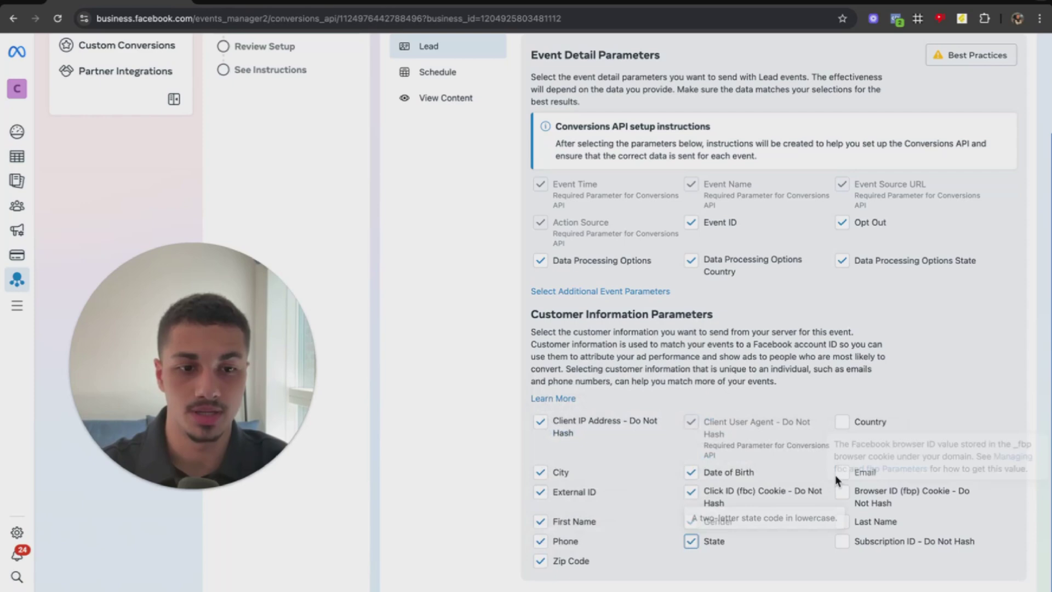
{"action": "left_click", "coordinate": [842, 421]}
{"action": "left_click", "coordinate": [842, 471]}
{"action": "left_click", "coordinate": [842, 492]}
{"action": "left_click", "coordinate": [842, 521]}
{"action": "left_click", "coordinate": [842, 540]}
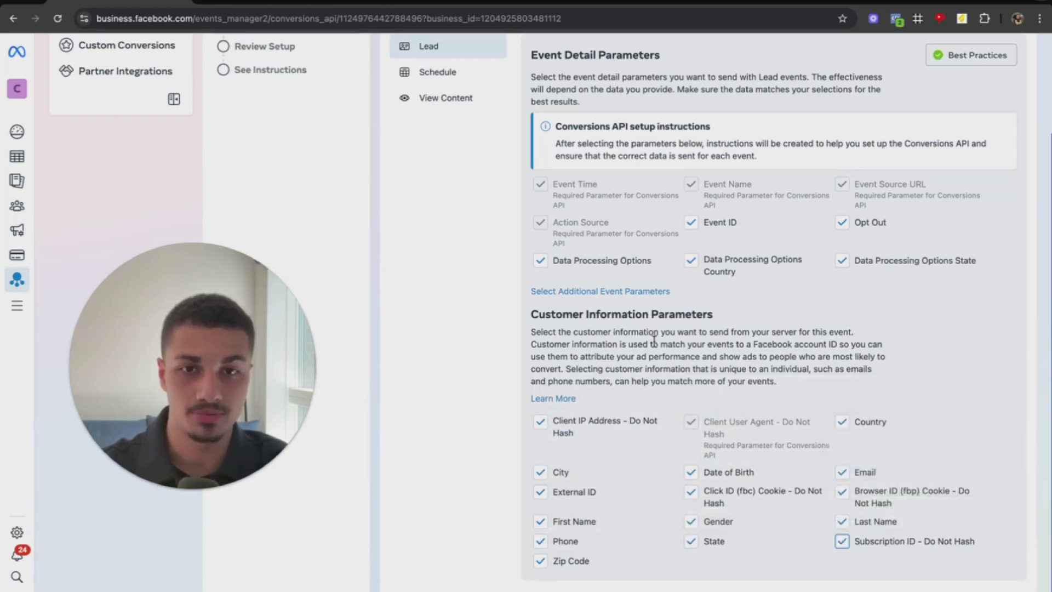
Step: Include all optional event detail parameters for the Schedule event: Event ID, Opt Out and the three Data Processing Options
{"action": "left_click", "coordinate": [476, 73]}
{"action": "scroll", "coordinate": [466, 86], "scroll_direction": "up", "scroll_amount": 1}
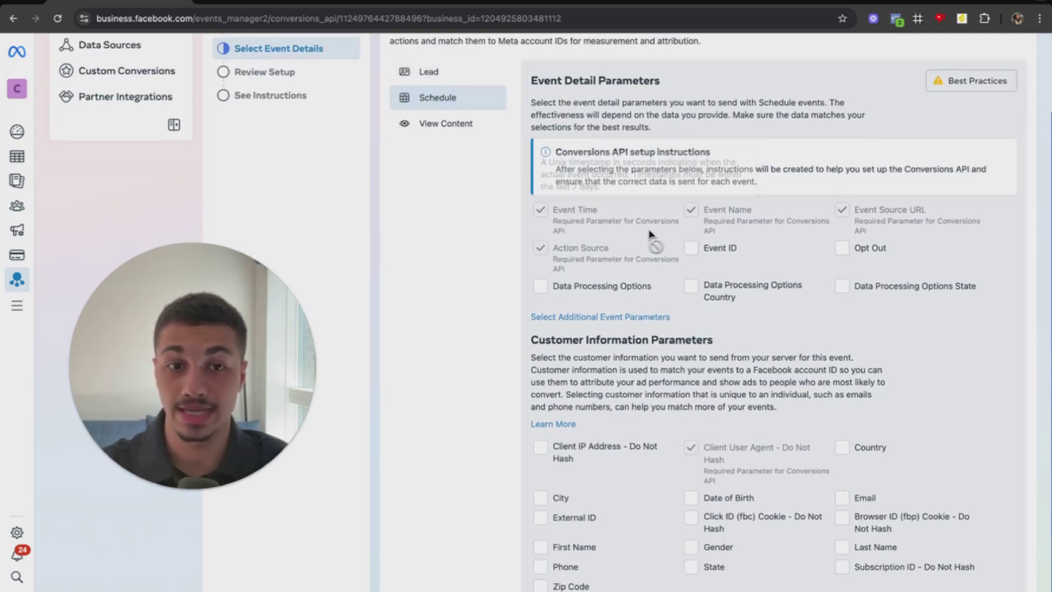
{"action": "left_click", "coordinate": [691, 248]}
{"action": "left_click", "coordinate": [691, 286]}
{"action": "left_click", "coordinate": [540, 285]}
{"action": "left_click", "coordinate": [842, 248]}
{"action": "left_click", "coordinate": [842, 286]}
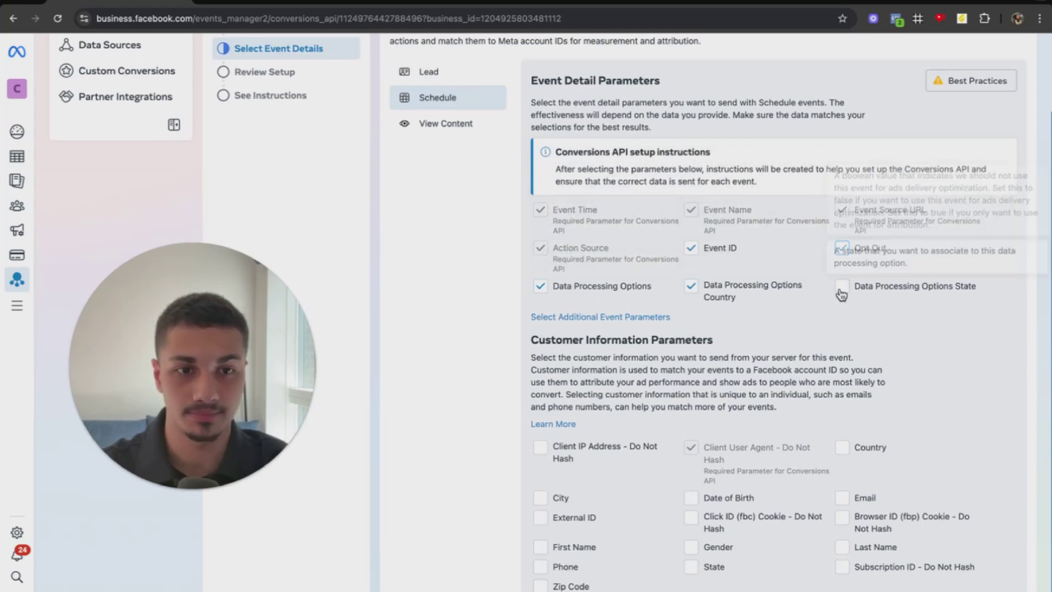
Step: Select customer information parameters for the Schedule event, including Country, Email, Phone and Zip Code
{"action": "scroll", "coordinate": [808, 443], "scroll_direction": "down", "scroll_amount": 1}
{"action": "scroll", "coordinate": [808, 443], "scroll_direction": "down", "scroll_amount": 1}
{"action": "left_click", "coordinate": [842, 422]}
{"action": "left_click", "coordinate": [842, 472]}
{"action": "left_click", "coordinate": [540, 541]}
{"action": "left_click", "coordinate": [541, 560]}
Step: Include all event detail and customer information parameters for the View Content event
{"action": "left_click", "coordinate": [447, 99]}
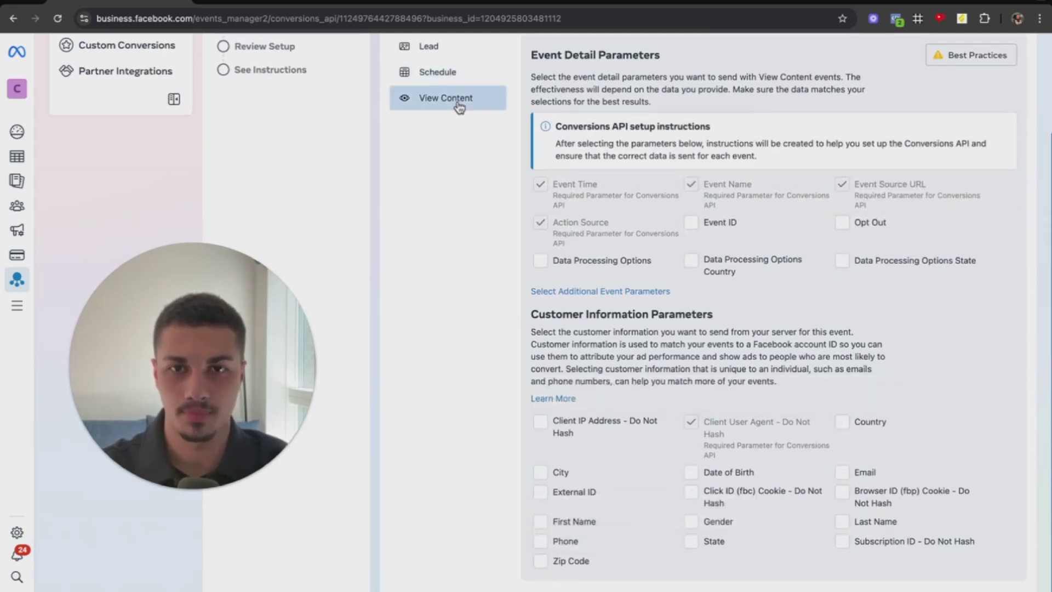
{"action": "left_click", "coordinate": [692, 223]}
{"action": "left_click", "coordinate": [691, 260]}
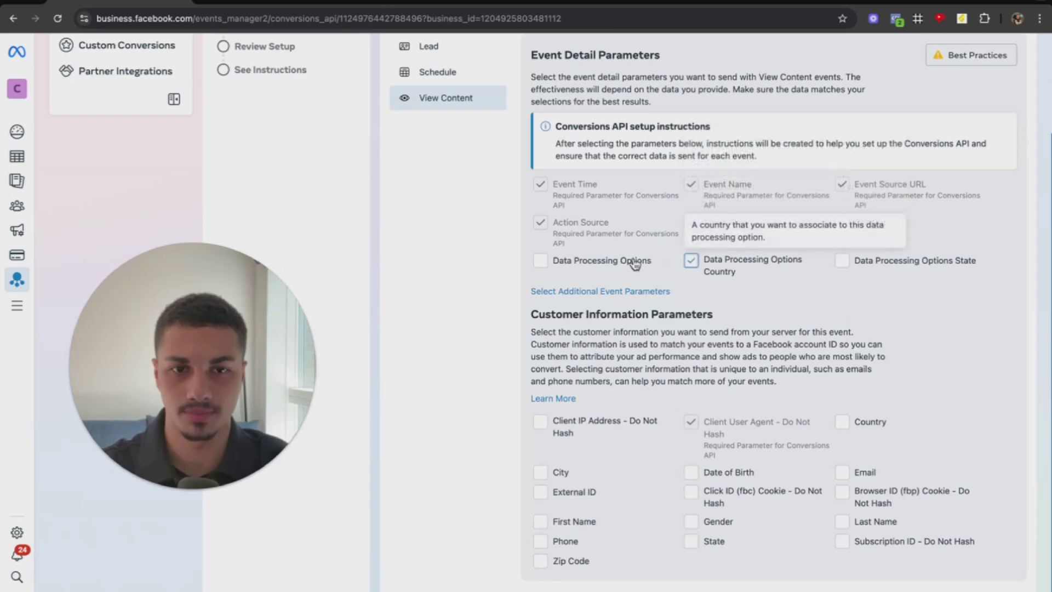
{"action": "left_click", "coordinate": [540, 260]}
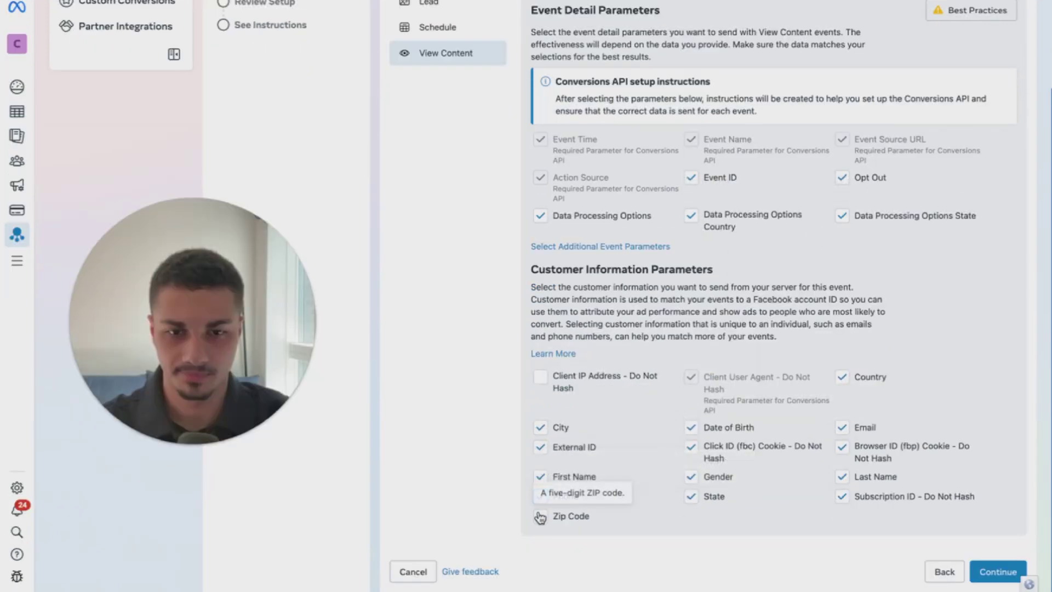
{"action": "left_click", "coordinate": [540, 376]}
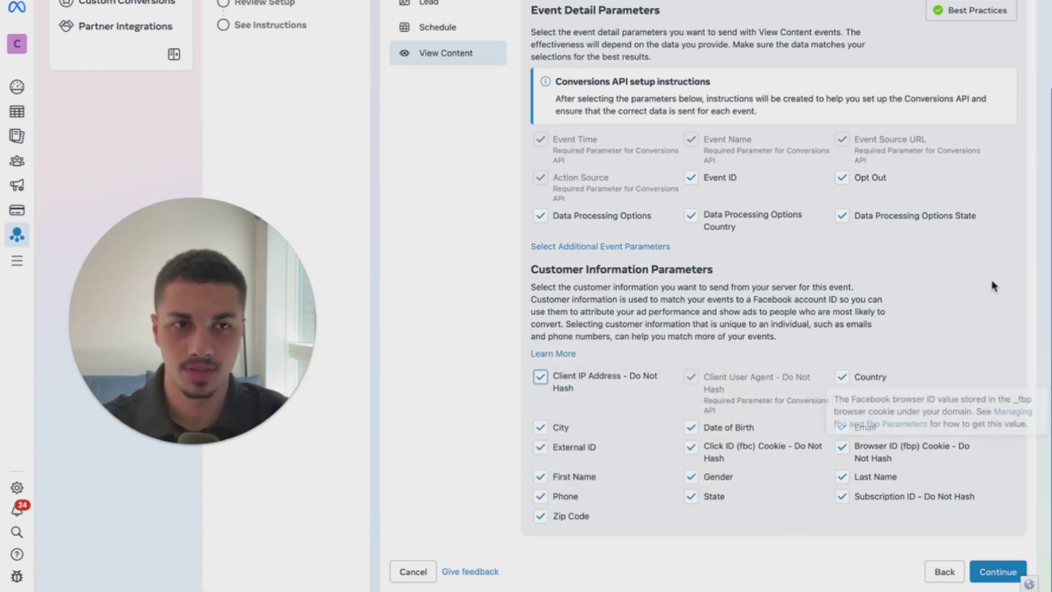
{"action": "scroll", "coordinate": [991, 282], "scroll_direction": "up", "scroll_amount": 3}
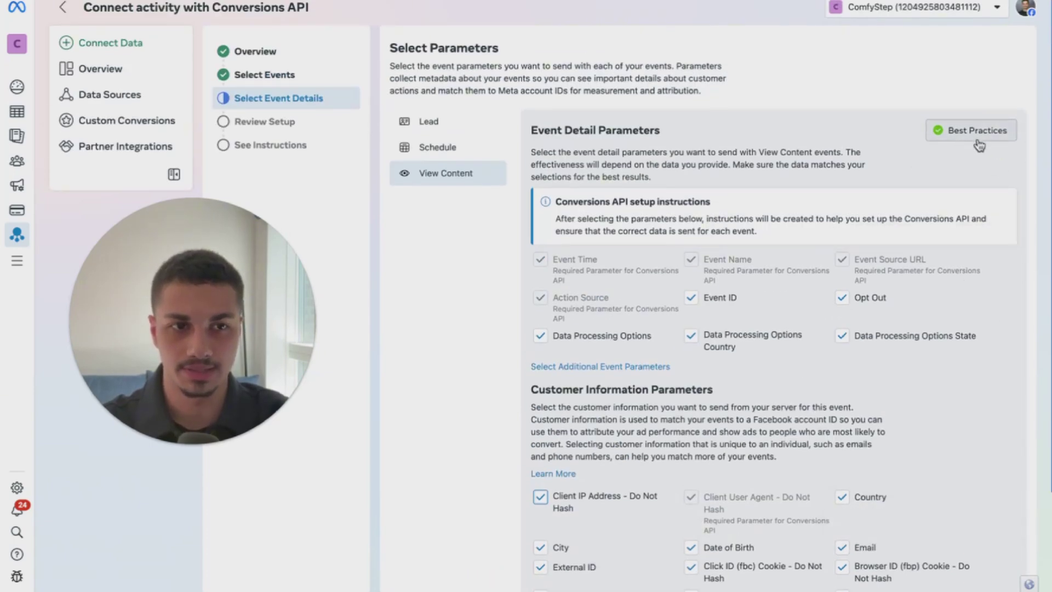
Step: Confirm the event parameters, accept the setup review and start the Conversions API implementation guide
{"action": "scroll", "coordinate": [979, 145], "scroll_direction": "down", "scroll_amount": 3}
{"action": "left_click", "coordinate": [998, 571]}
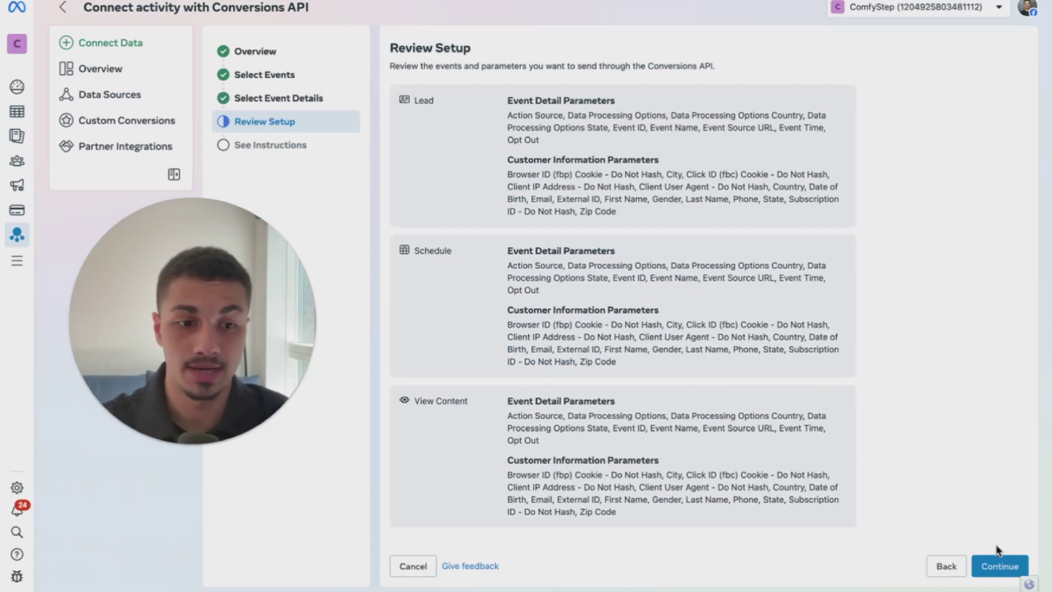
{"action": "left_click", "coordinate": [999, 565]}
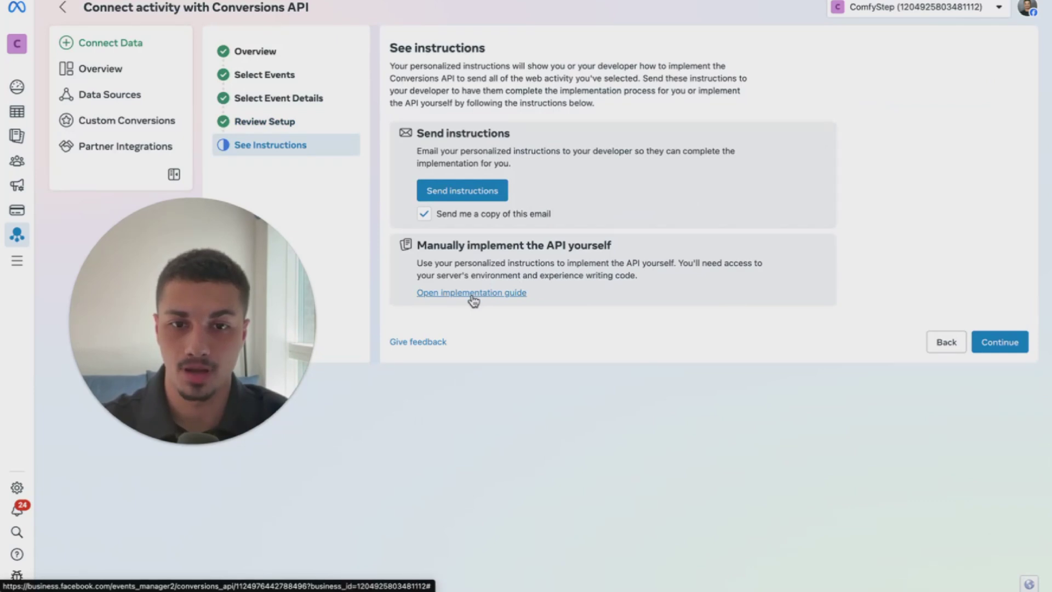
{"action": "left_click", "coordinate": [996, 343]}
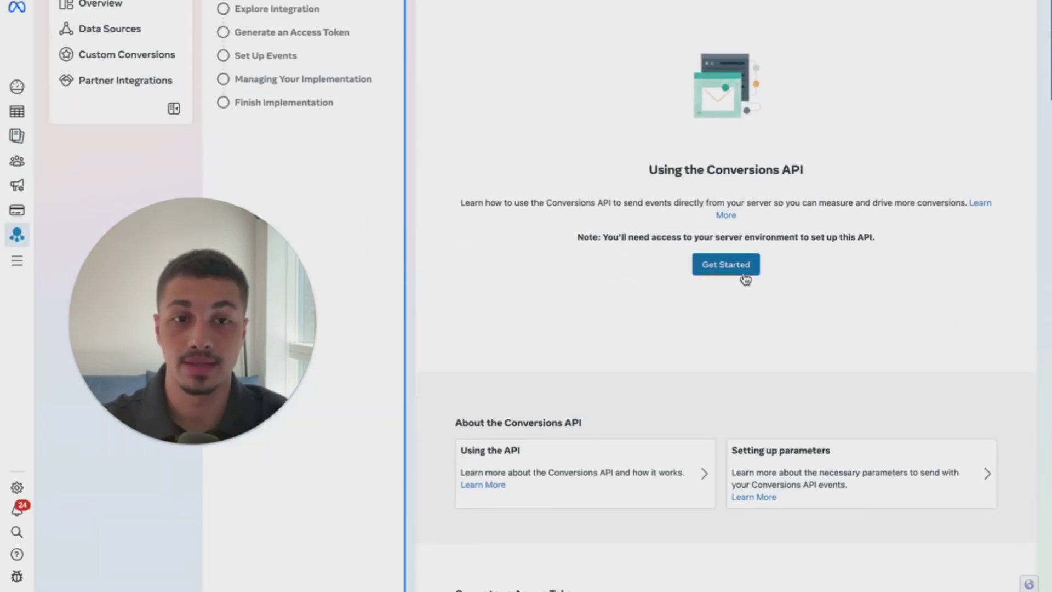
{"action": "left_click", "coordinate": [727, 331]}
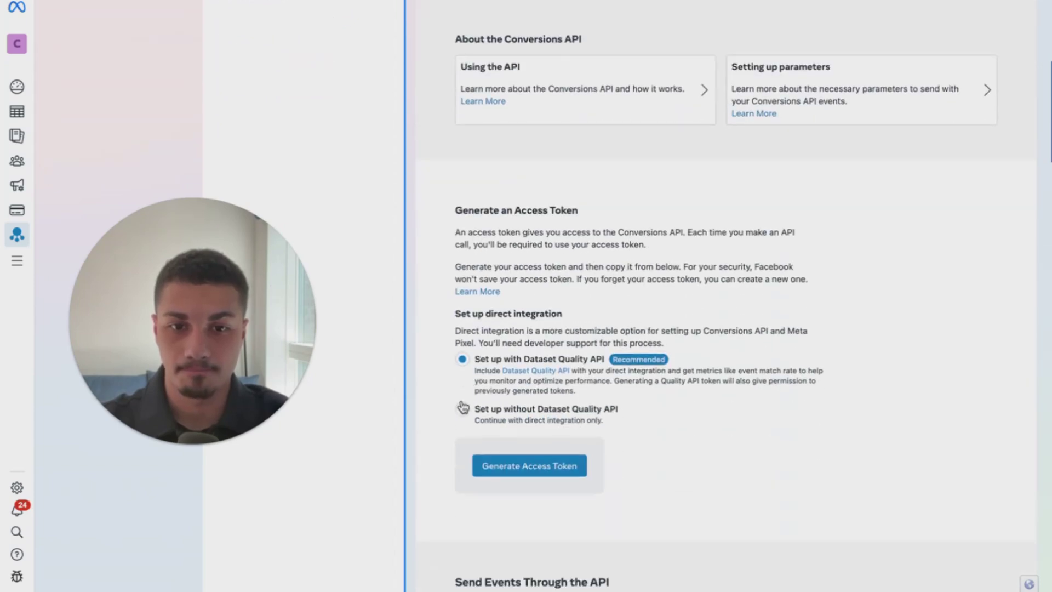
Step: Generate a Conversions API access token with the Dataset Quality API option, choosing the dataset that receives the direct integration
{"action": "scroll", "coordinate": [429, 404], "scroll_direction": "down", "scroll_amount": 1}
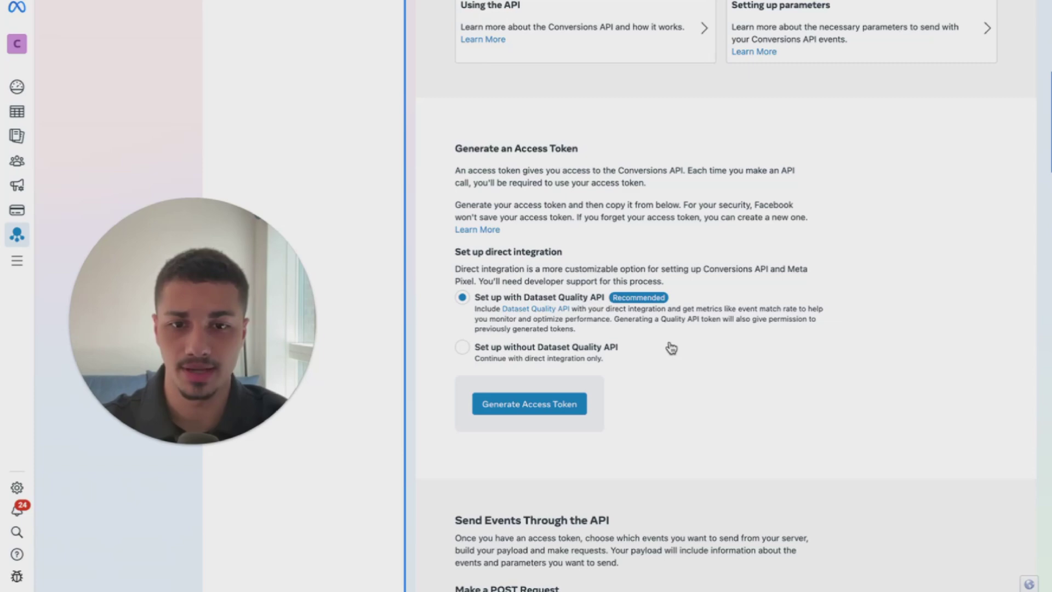
{"action": "scroll", "coordinate": [603, 329], "scroll_direction": "down", "scroll_amount": 1}
{"action": "scroll", "coordinate": [501, 307], "scroll_direction": "down", "scroll_amount": 2}
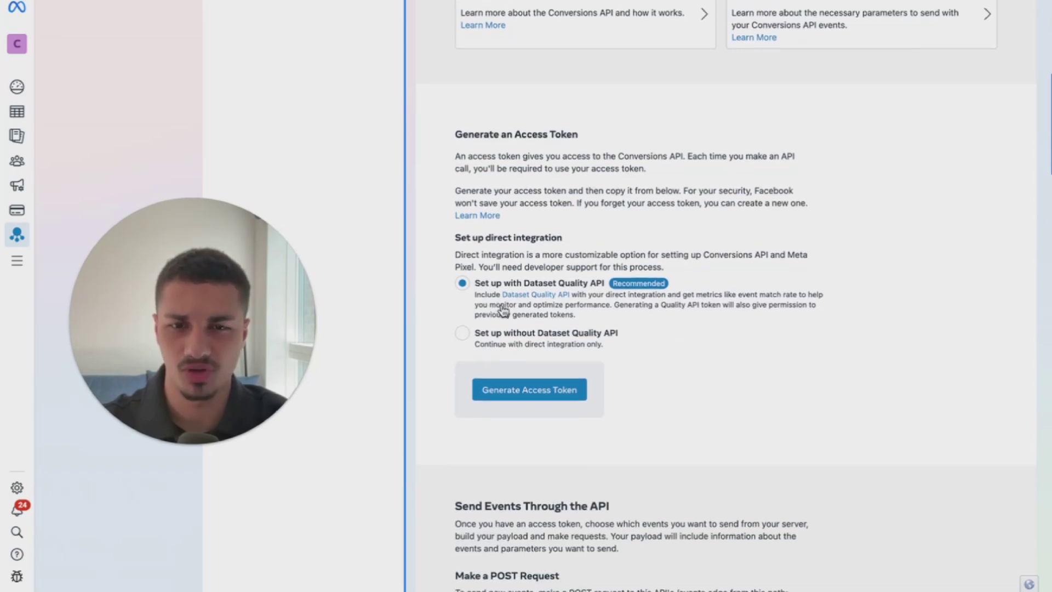
{"action": "left_click", "coordinate": [567, 374]}
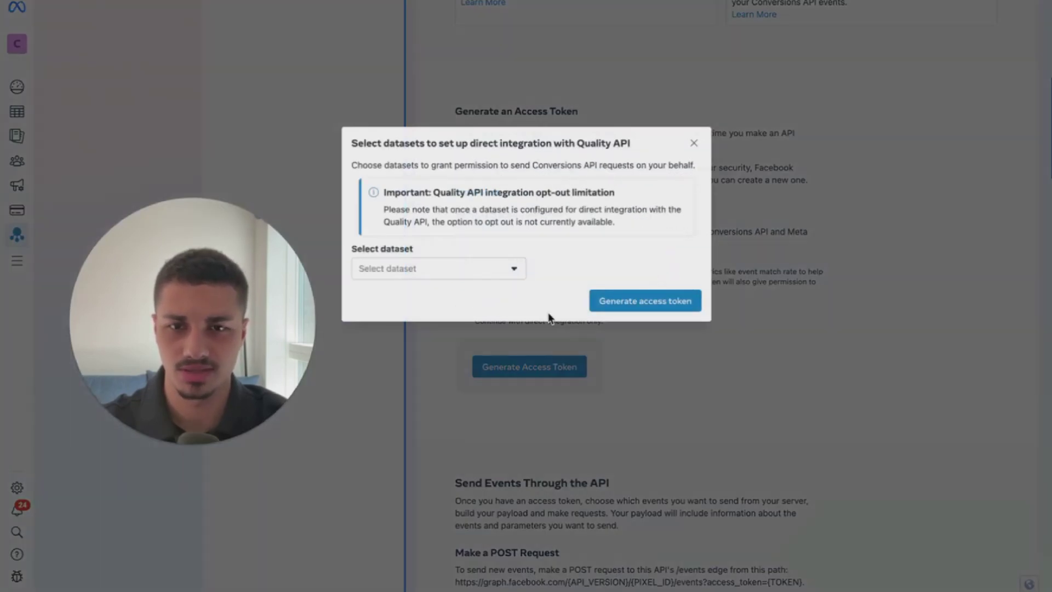
{"action": "left_click", "coordinate": [514, 267]}
{"action": "left_click", "coordinate": [622, 301]}
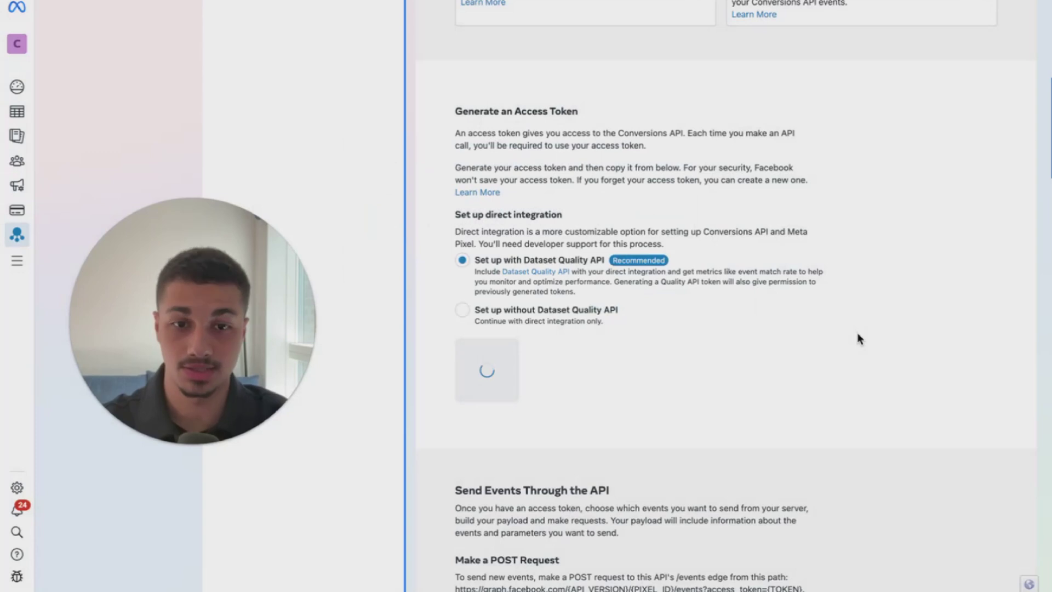
Step: Copy the generated access token and switch to the Growtia workflow list
{"action": "scroll", "coordinate": [876, 293], "scroll_direction": "down", "scroll_amount": 1}
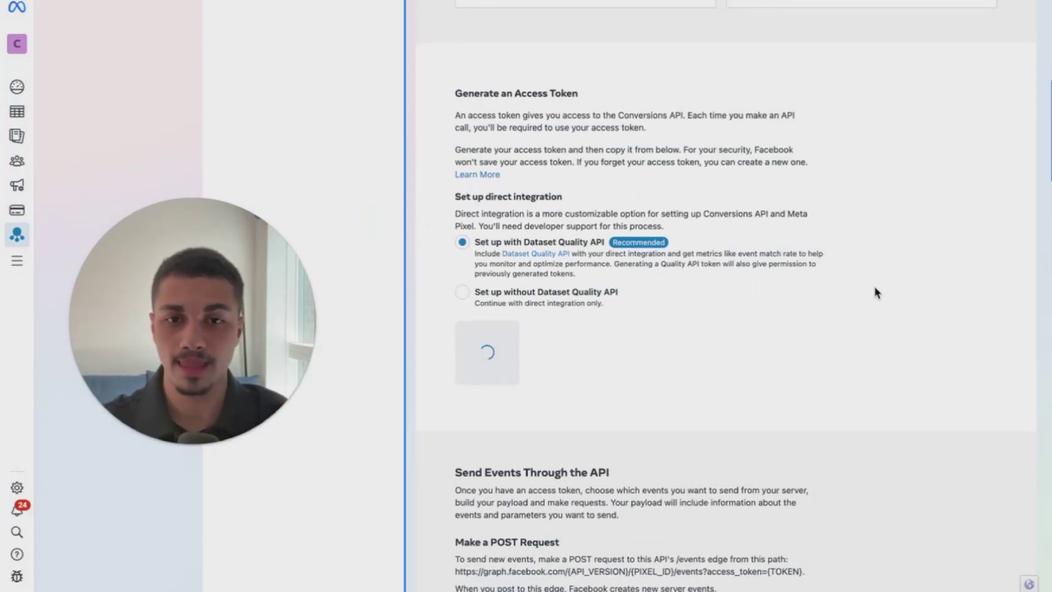
{"action": "scroll", "coordinate": [875, 293], "scroll_direction": "down", "scroll_amount": 3}
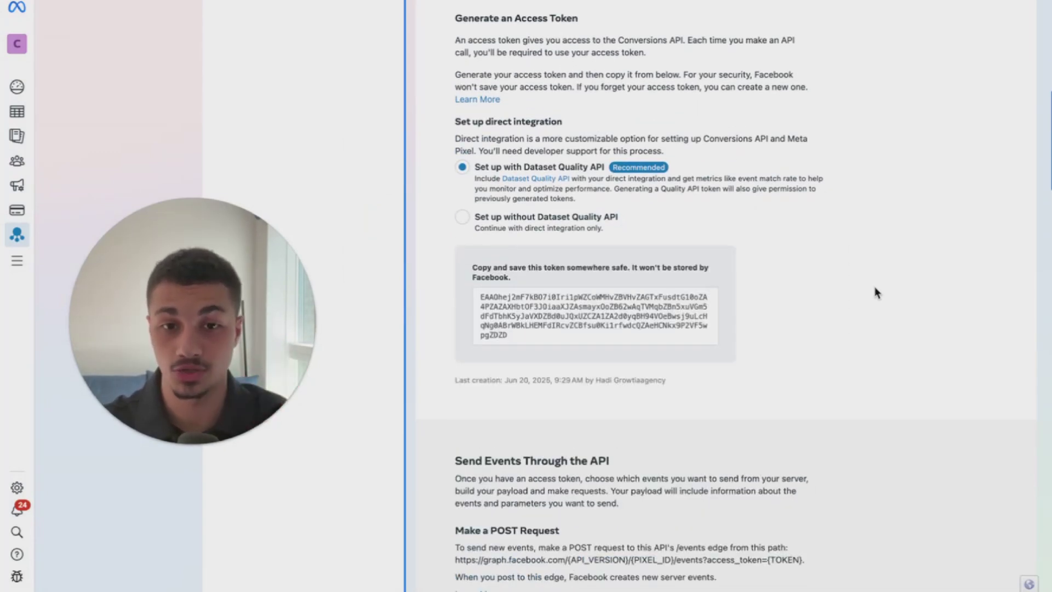
{"action": "scroll", "coordinate": [864, 296], "scroll_direction": "down", "scroll_amount": 1}
{"action": "left_click", "coordinate": [613, 293]}
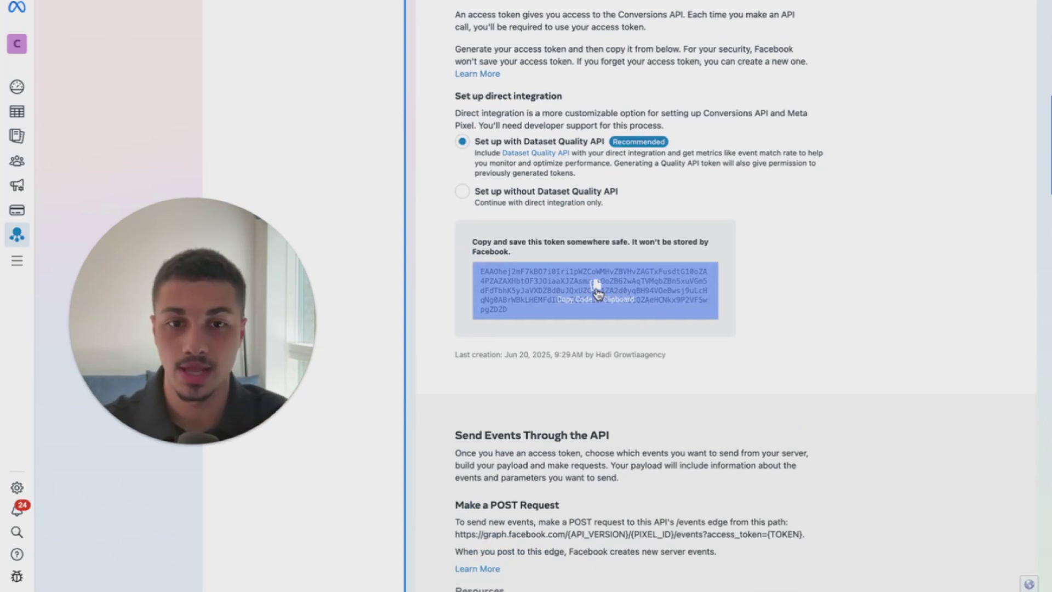
{"action": "left_click", "coordinate": [575, 316]}
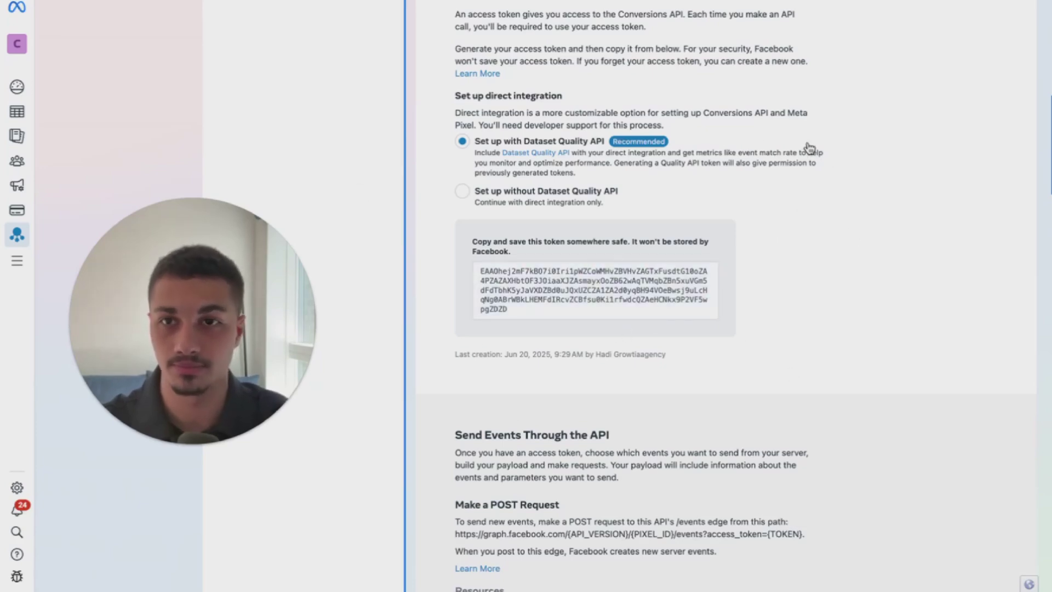
{"action": "key", "text": "ctrl+Right"}
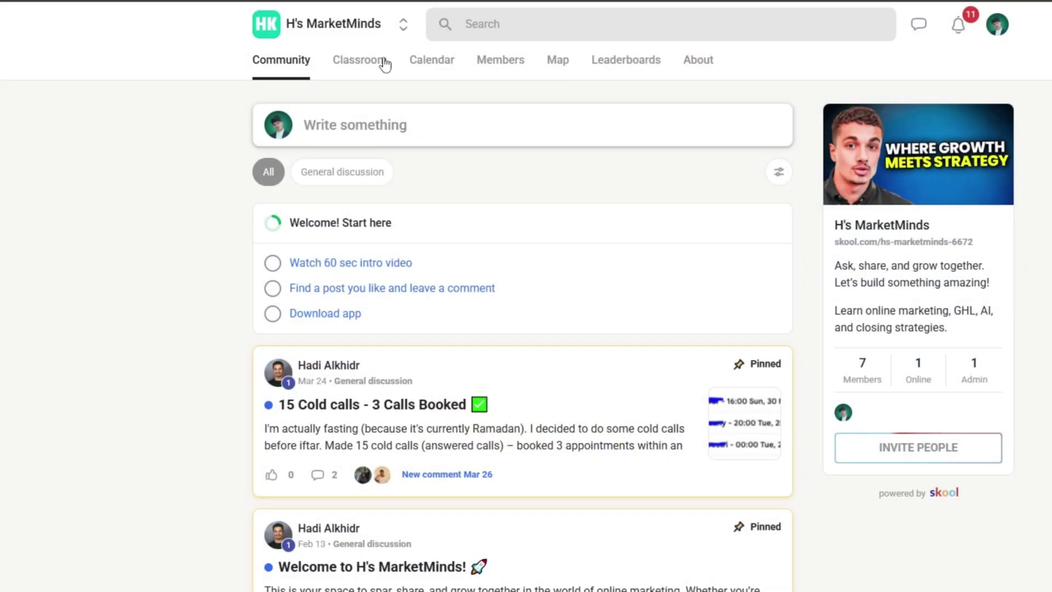
{"action": "left_click", "coordinate": [382, 86]}
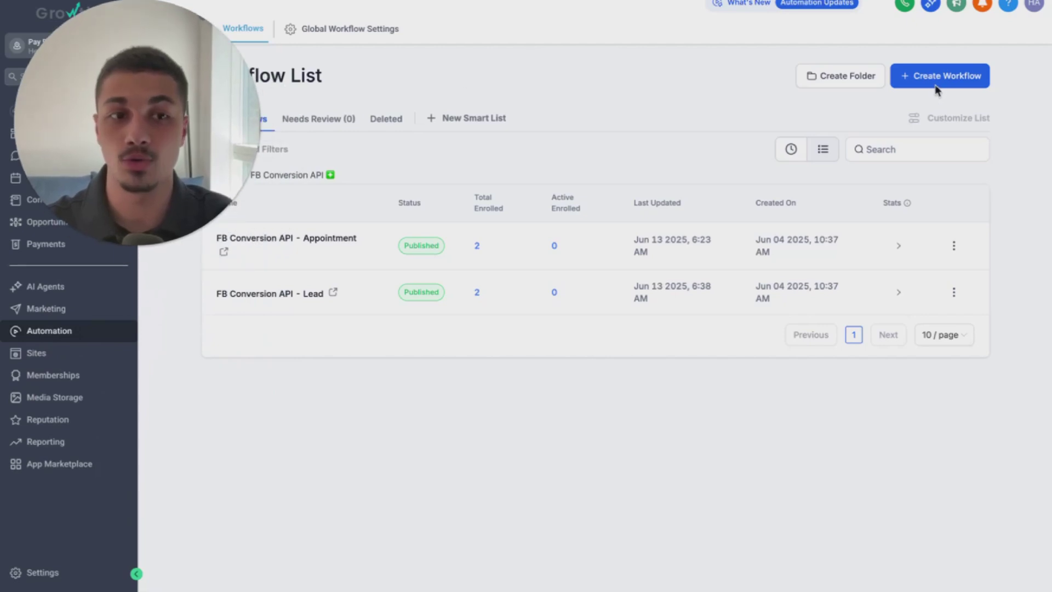
{"action": "mouse_move", "coordinate": [122, 249]}
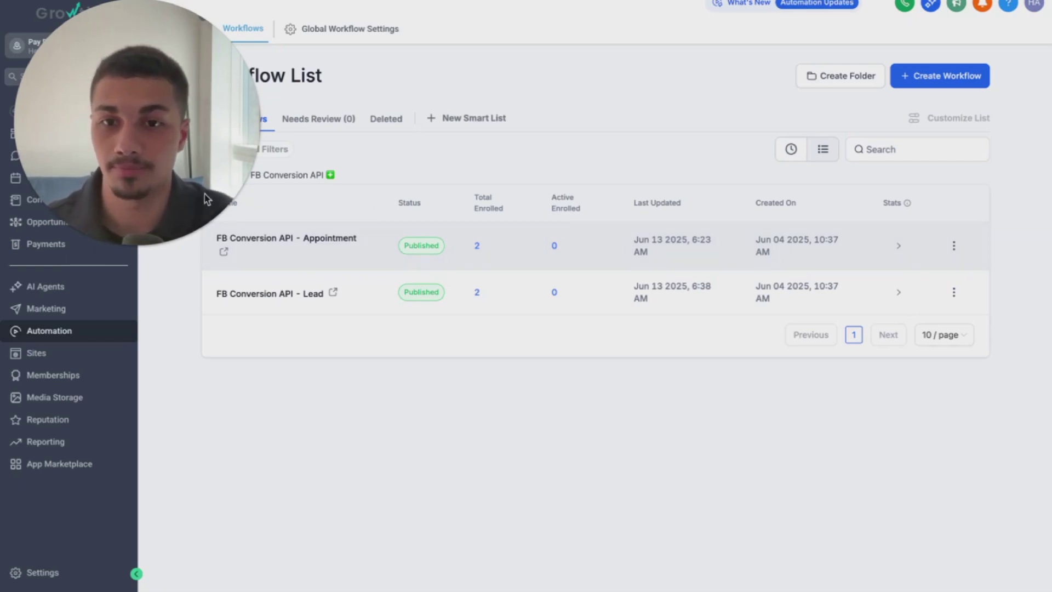
{"action": "left_click", "coordinate": [123, 230]}
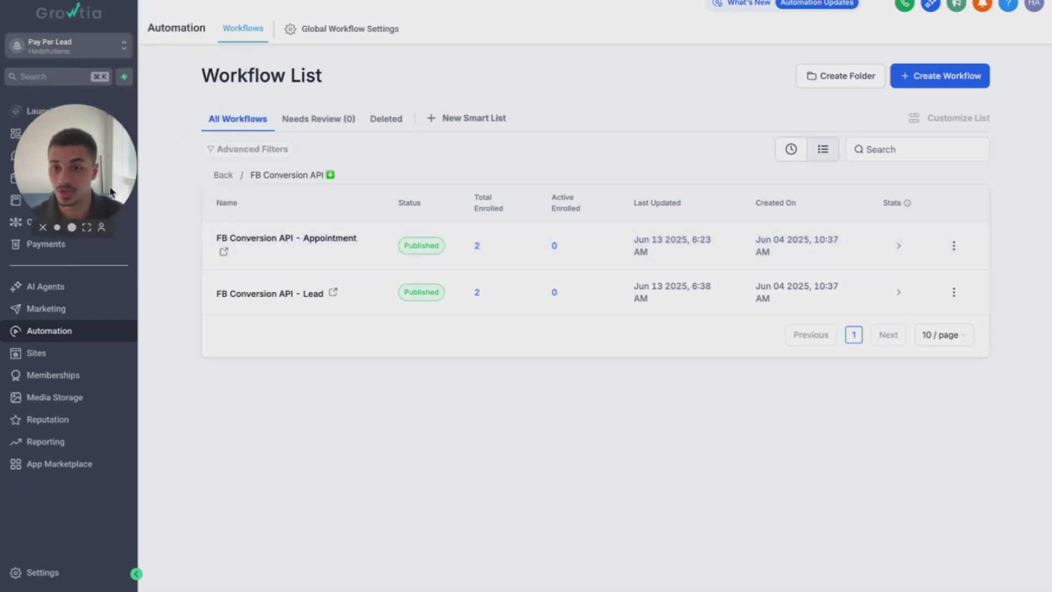
{"action": "left_click", "coordinate": [110, 223]}
{"action": "left_click_drag", "start_coordinate": [209, 171], "coordinate": [205, 169]}
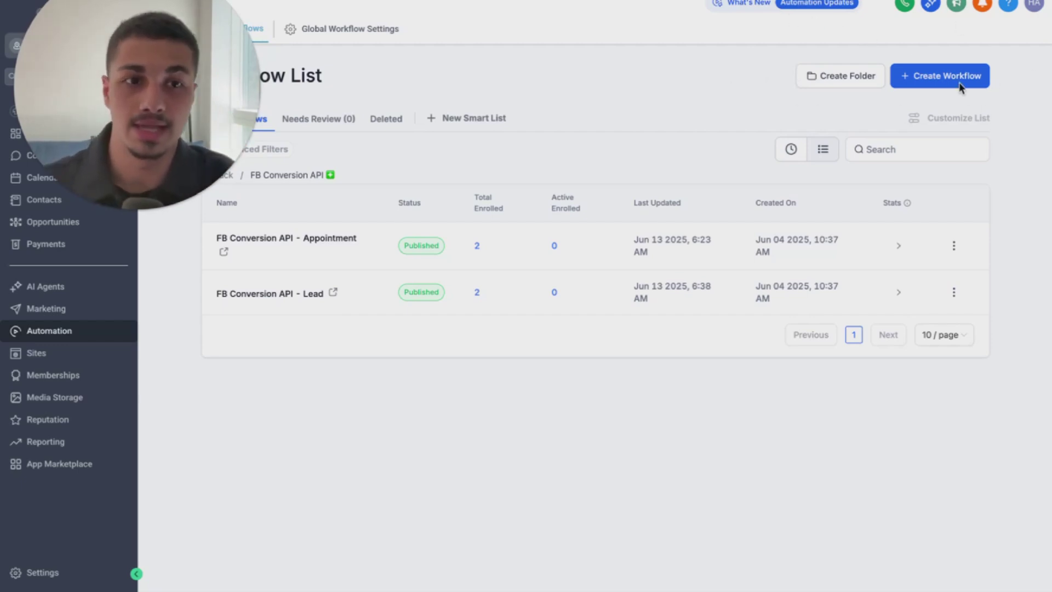
Step: Create the workflow "Conversions API – LEAD" from scratch and start a Survey Submitted trigger for it
{"action": "left_click", "coordinate": [940, 80]}
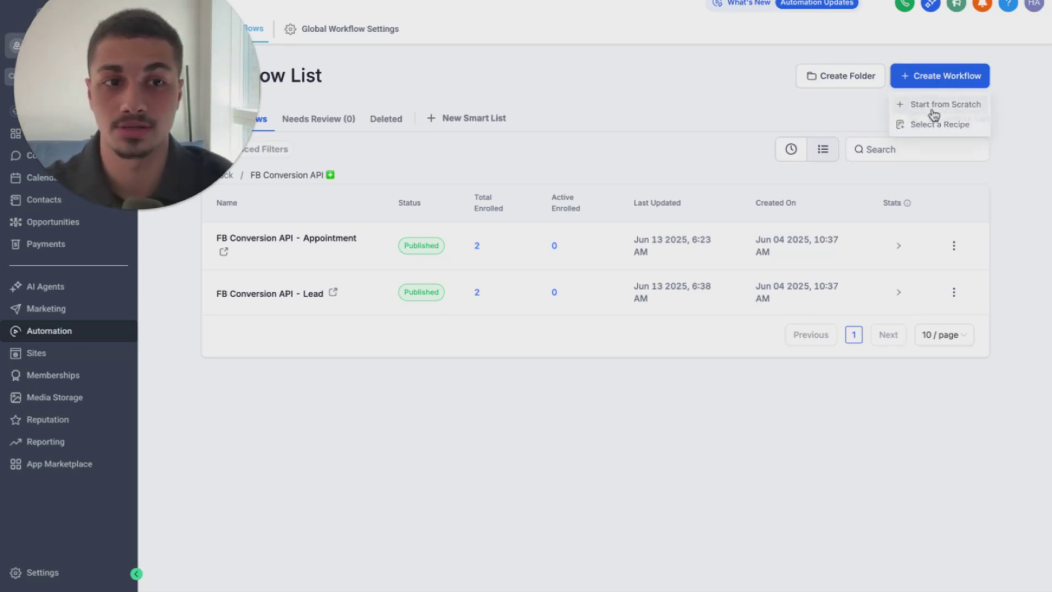
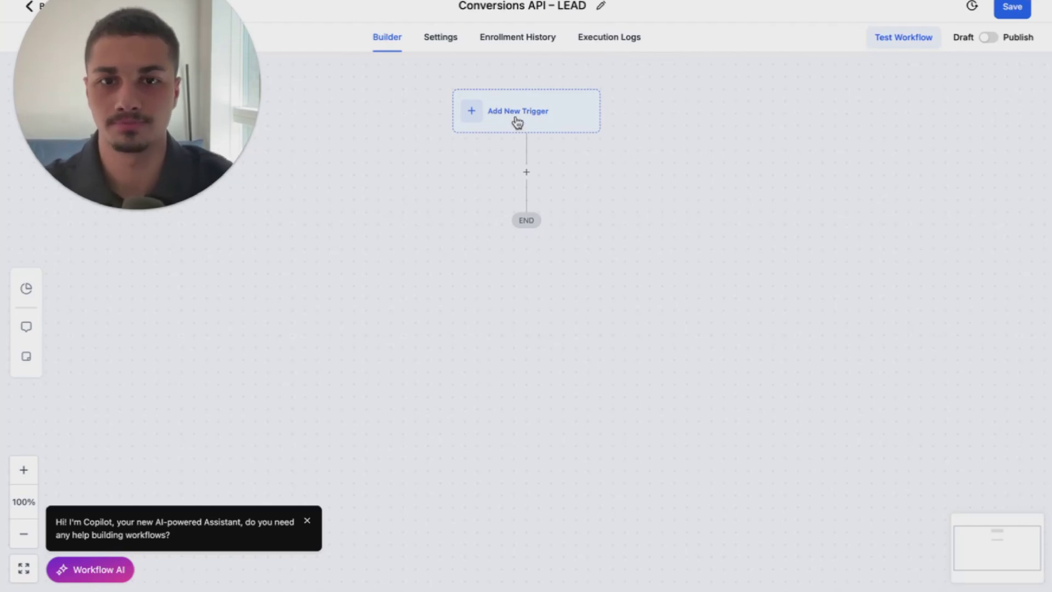
{"action": "left_click", "coordinate": [515, 119]}
{"action": "left_click", "coordinate": [817, 134]}
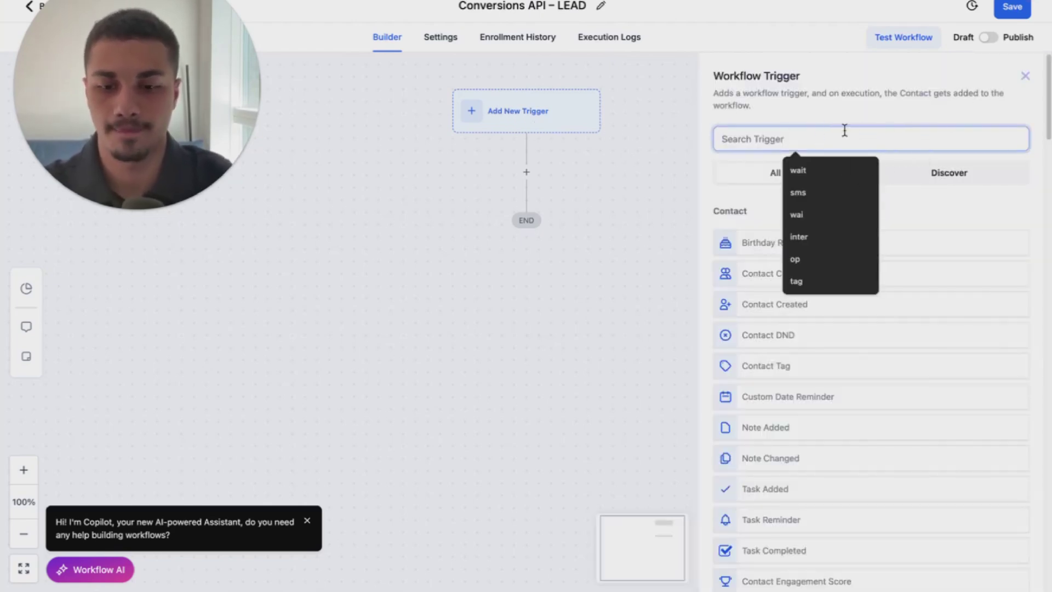
{"action": "type", "text": "sur"}
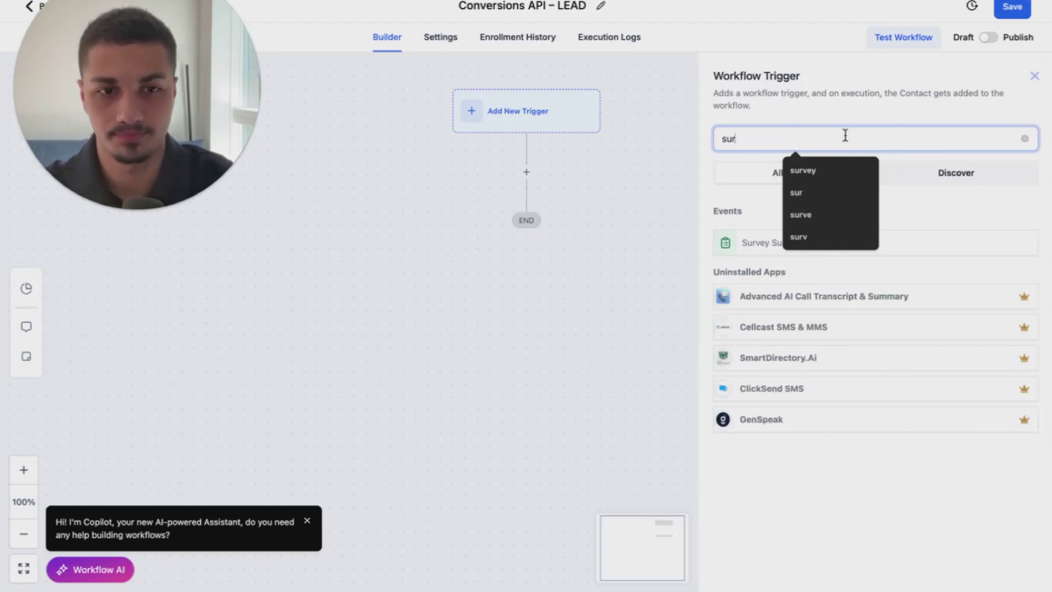
{"action": "left_click", "coordinate": [737, 245]}
{"action": "left_click", "coordinate": [556, 261]}
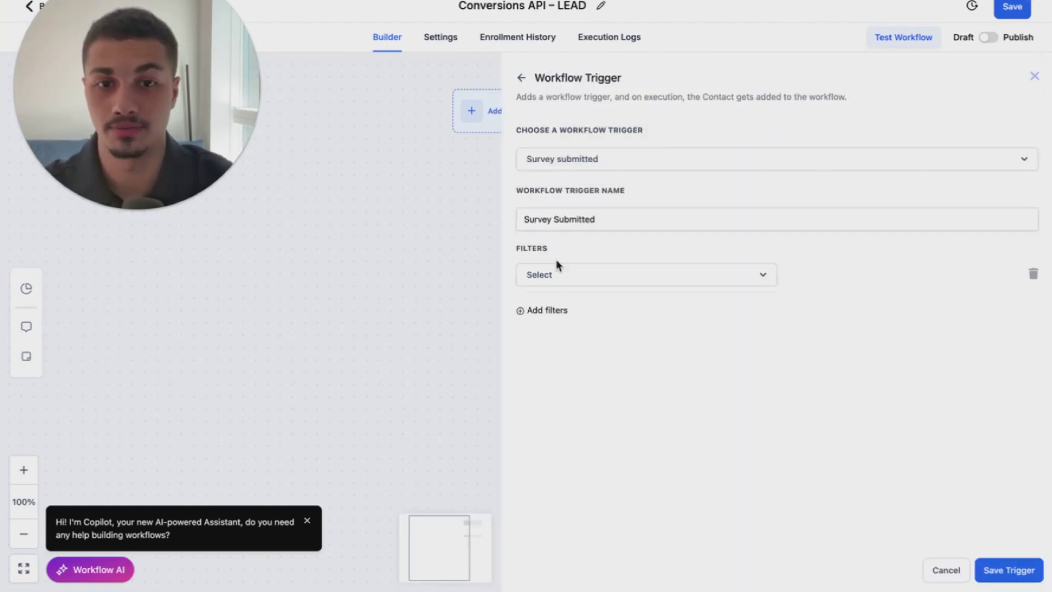
Step: Restrict the Survey Submitted trigger with the filter "Survey is" Survey 1 and save the trigger
{"action": "left_click", "coordinate": [599, 283]}
{"action": "left_click", "coordinate": [601, 378]}
{"action": "left_click", "coordinate": [826, 276]}
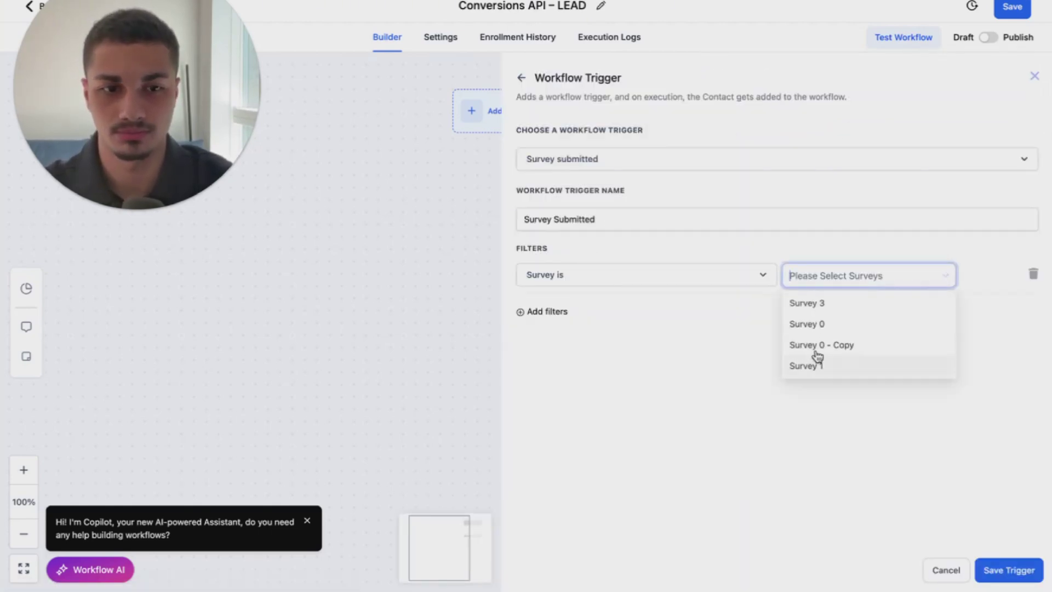
{"action": "left_click", "coordinate": [823, 371]}
{"action": "left_click", "coordinate": [812, 420]}
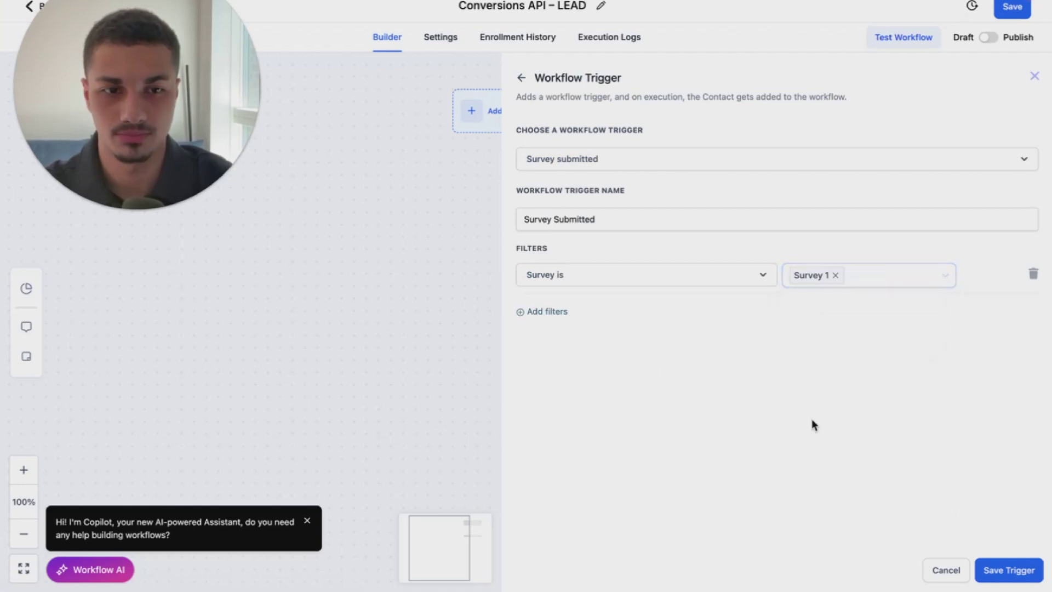
{"action": "left_click", "coordinate": [1012, 570]}
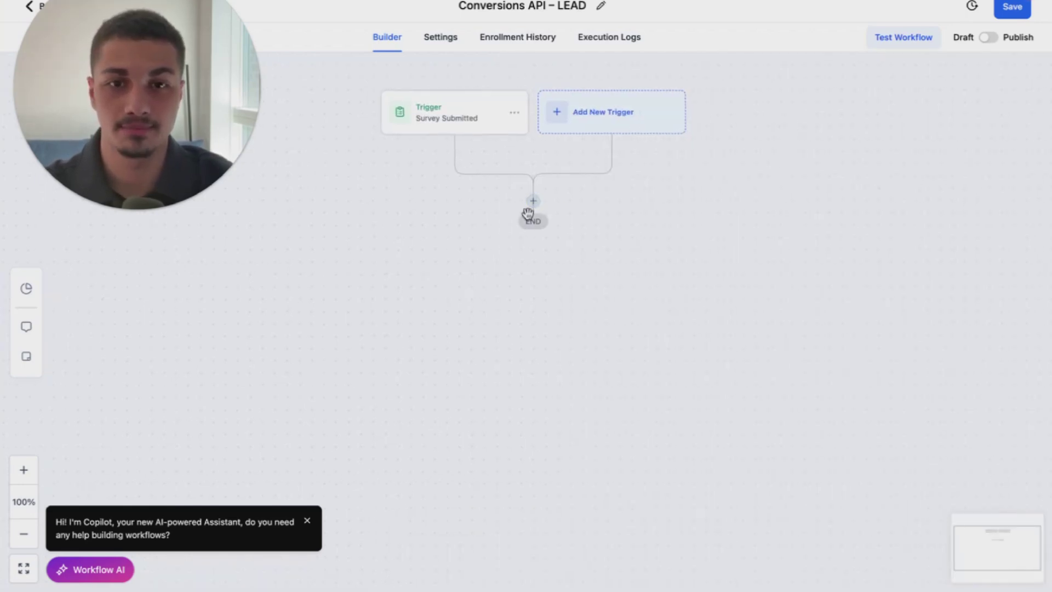
Step: Add a Facebook - Conversion API action directly after the workflow's trigger
{"action": "left_click", "coordinate": [533, 201]}
{"action": "left_click", "coordinate": [794, 126]}
{"action": "type", "text": "c"}
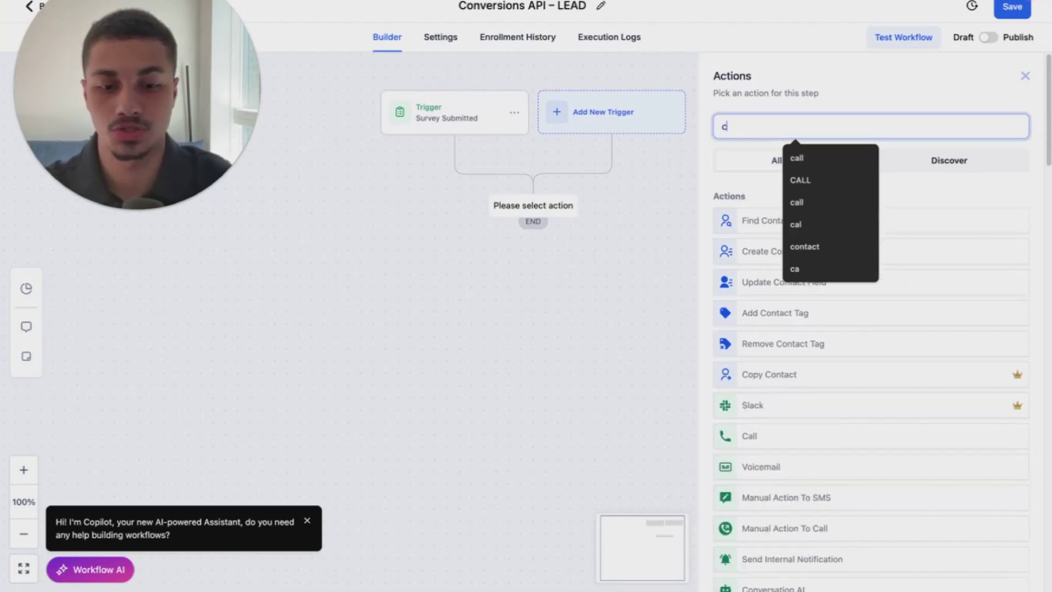
{"action": "type", "text": "onver"}
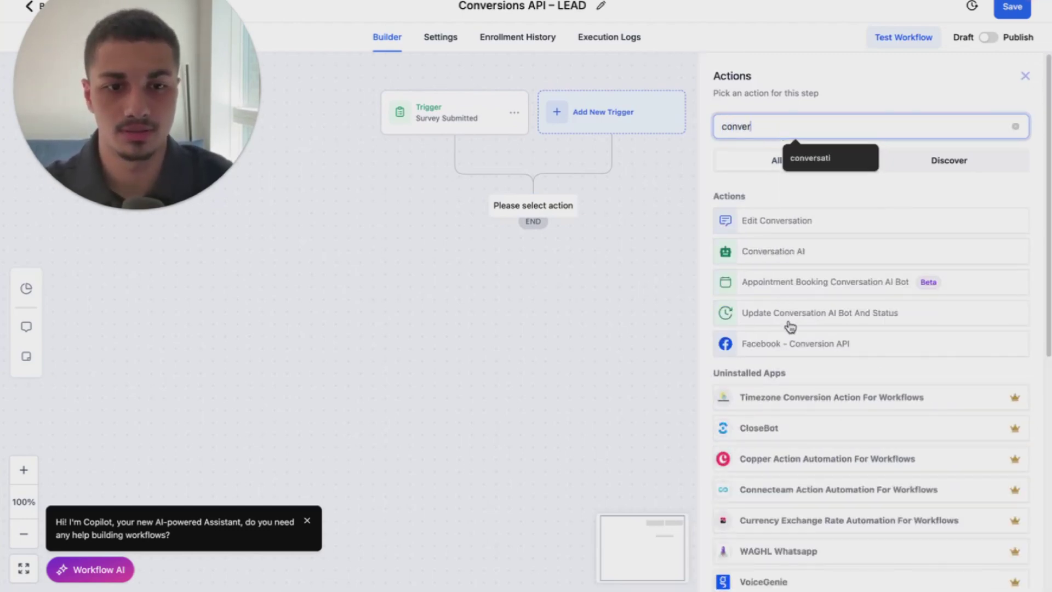
{"action": "left_click", "coordinate": [823, 351]}
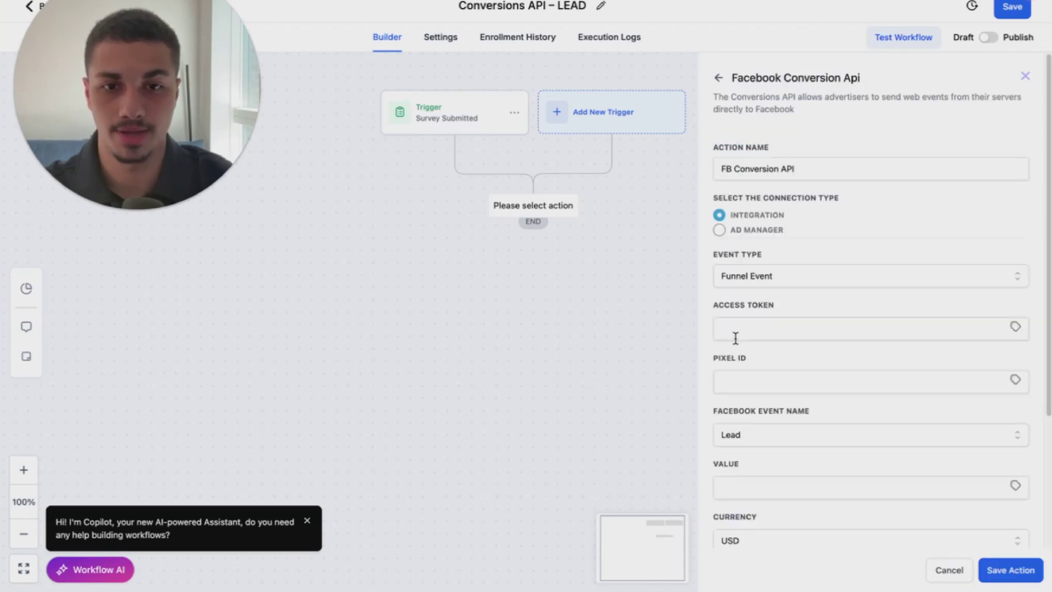
Step: Copy the access token from Meta Events Manager and paste it into the Facebook Conversion API action's Access Token field
{"action": "scroll", "coordinate": [827, 287], "scroll_direction": "down", "scroll_amount": 1}
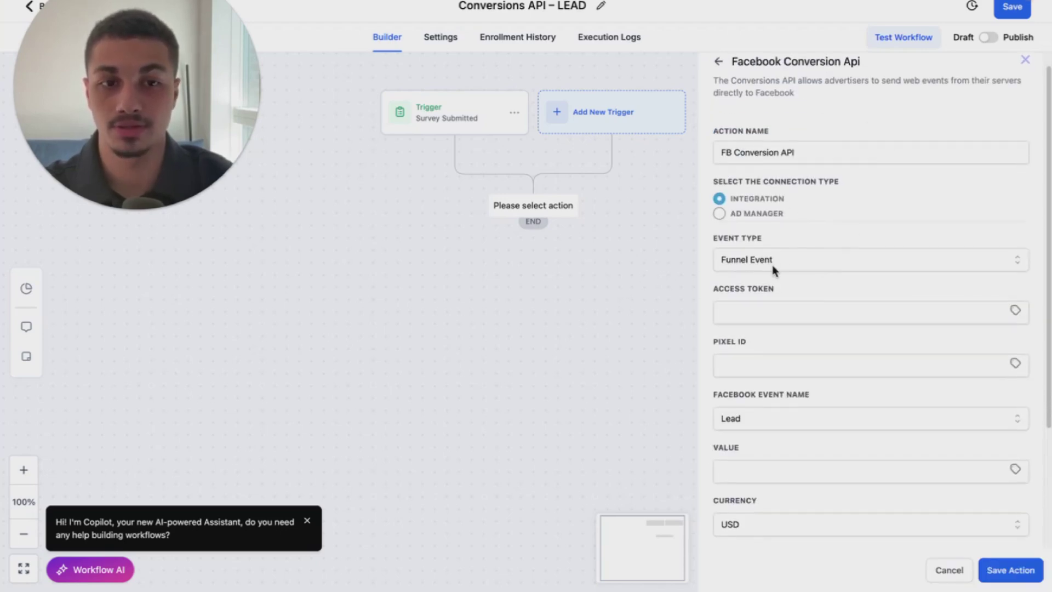
{"action": "scroll", "coordinate": [805, 265], "scroll_direction": "down", "scroll_amount": 1}
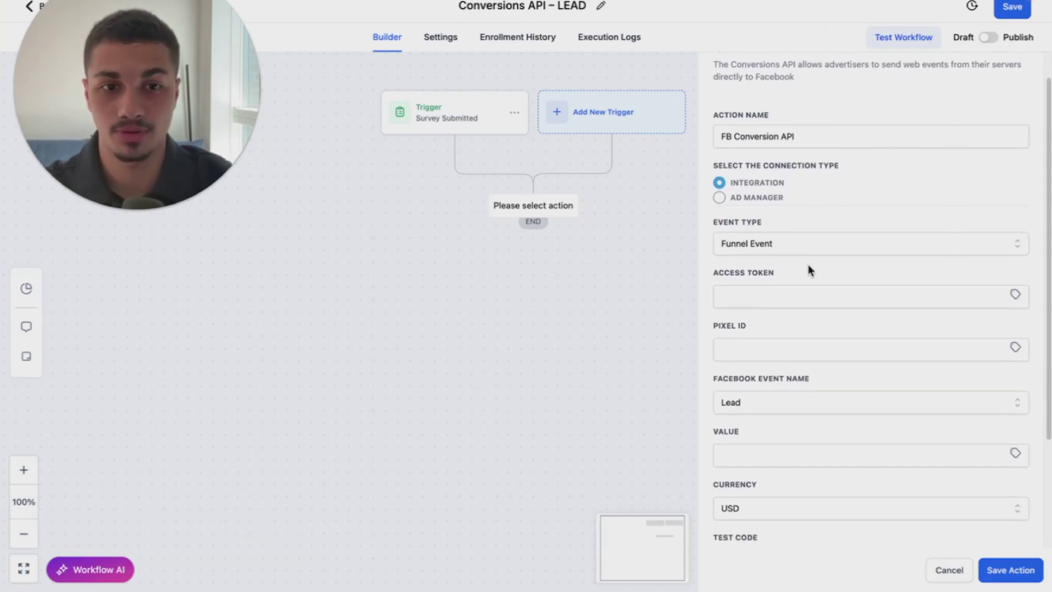
{"action": "scroll", "coordinate": [828, 258], "scroll_direction": "down", "scroll_amount": 3}
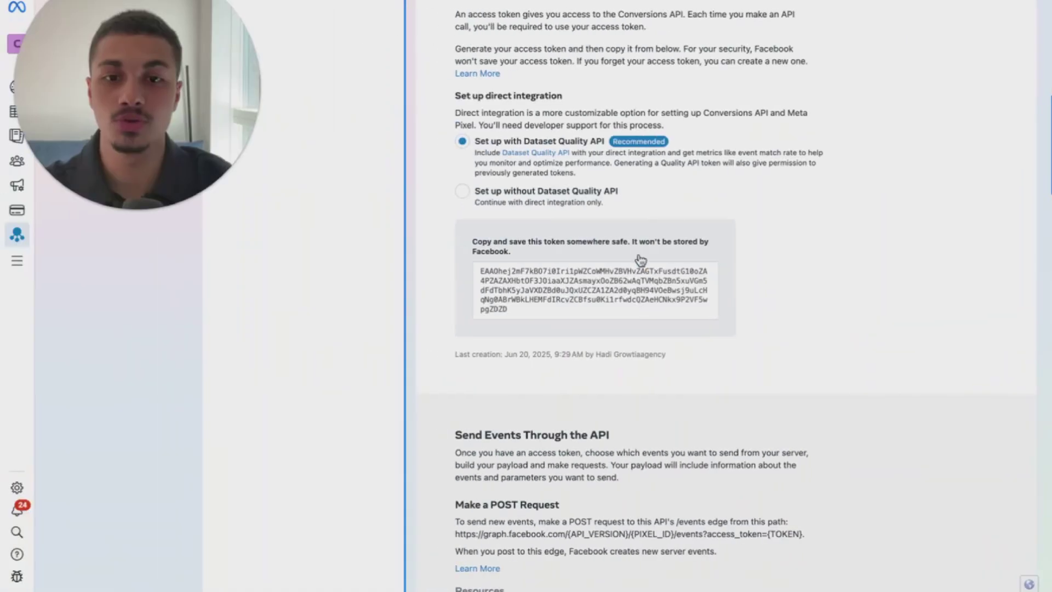
{"action": "left_click", "coordinate": [570, 289]}
{"action": "left_click", "coordinate": [601, 295]}
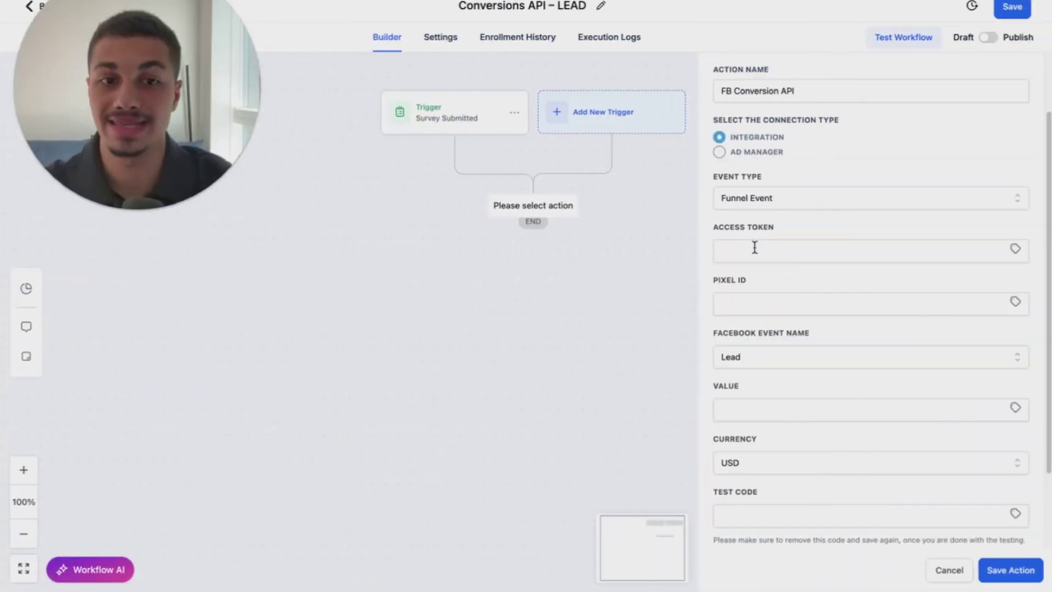
{"action": "left_click", "coordinate": [755, 249]}
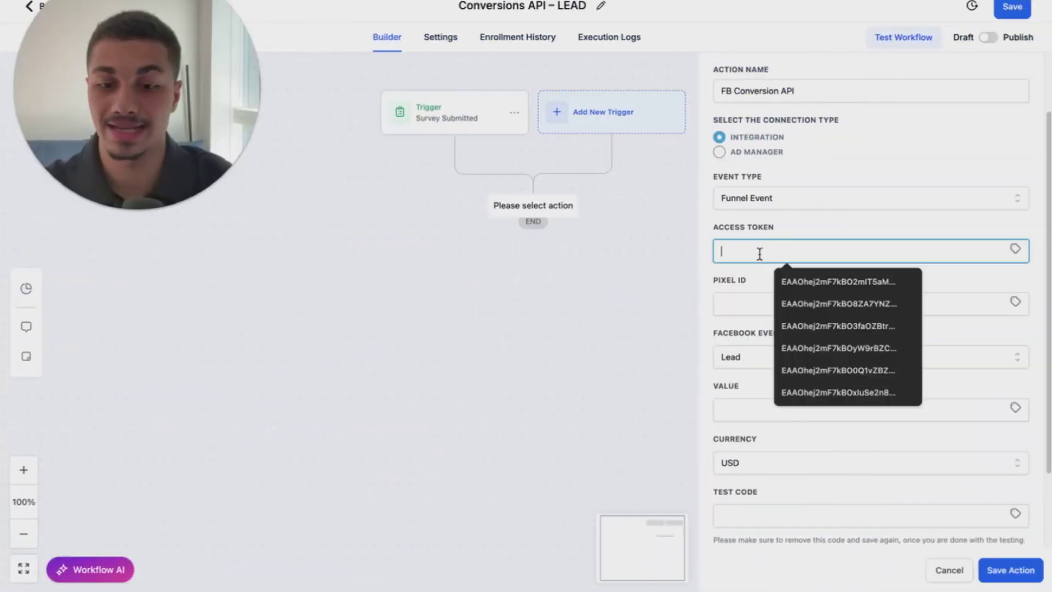
{"action": "key", "text": "ctrl+v"}
{"action": "left_click", "coordinate": [781, 276]}
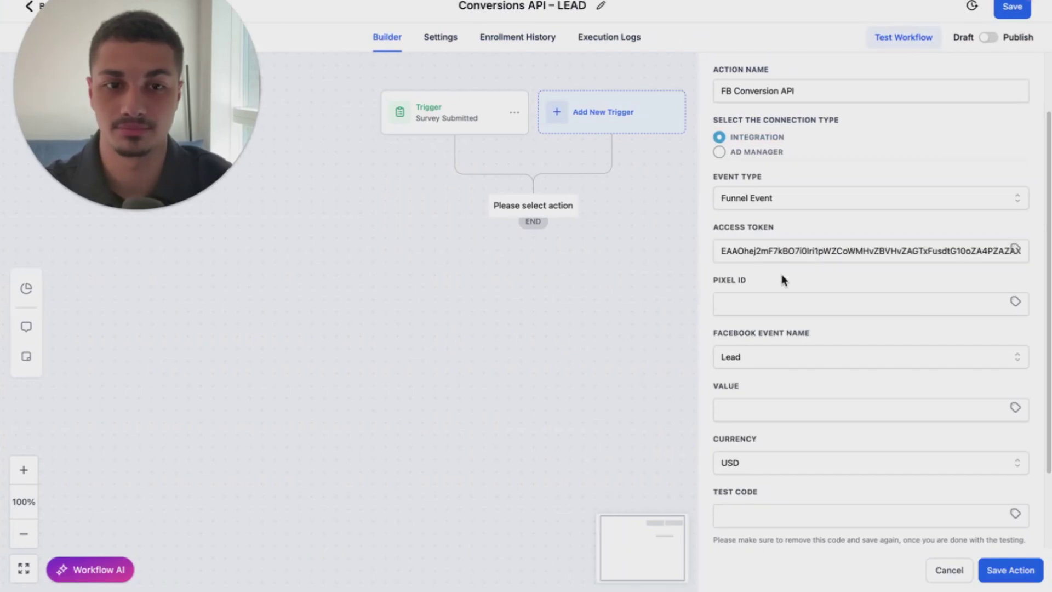
Step: Paste the pixel ID into the Facebook Conversion API action's Pixel ID field and save the action
{"action": "left_click", "coordinate": [774, 307]}
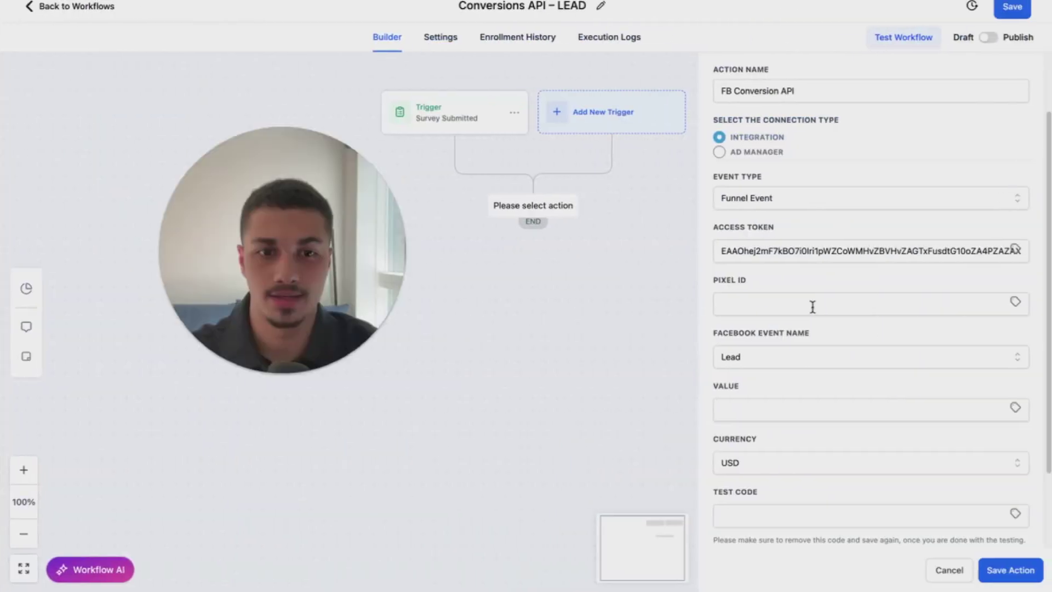
{"action": "left_click", "coordinate": [765, 303]}
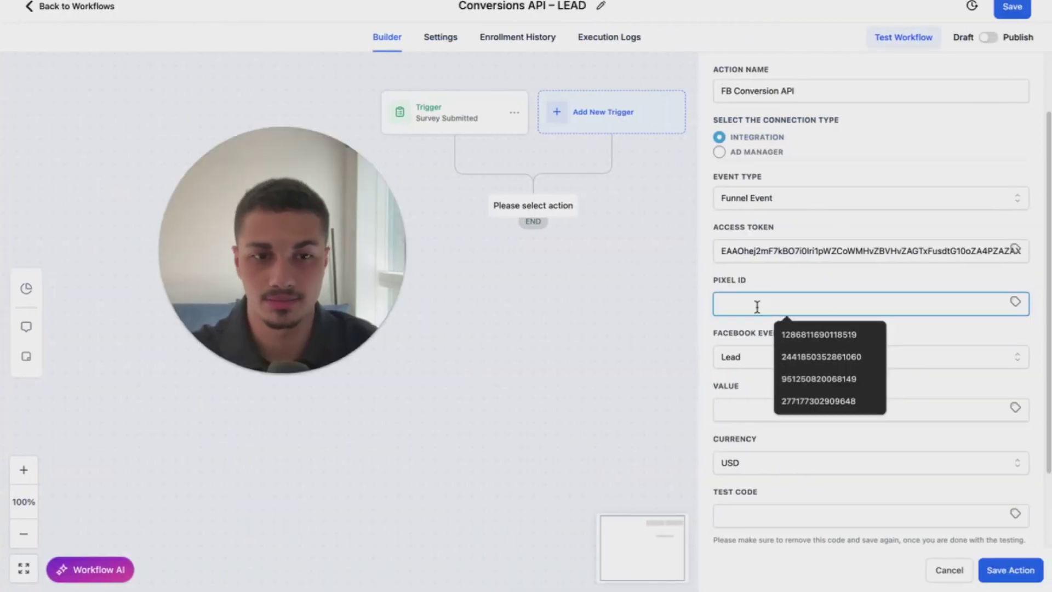
{"action": "key", "text": "ctrl+v"}
{"action": "left_click", "coordinate": [771, 281]}
{"action": "scroll", "coordinate": [783, 329], "scroll_direction": "down", "scroll_amount": 1}
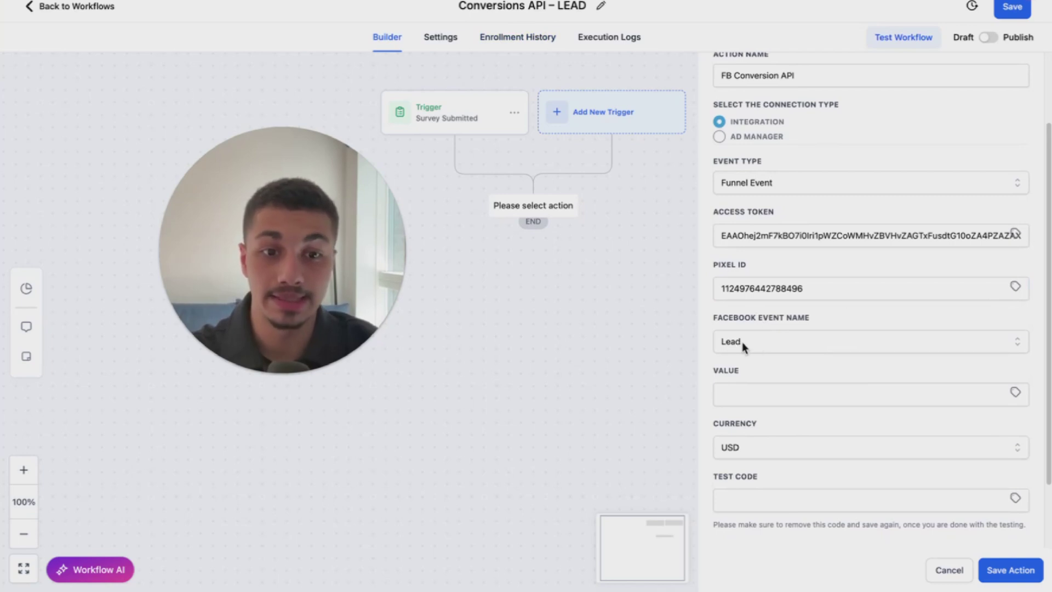
{"action": "scroll", "coordinate": [843, 356], "scroll_direction": "down", "scroll_amount": 1}
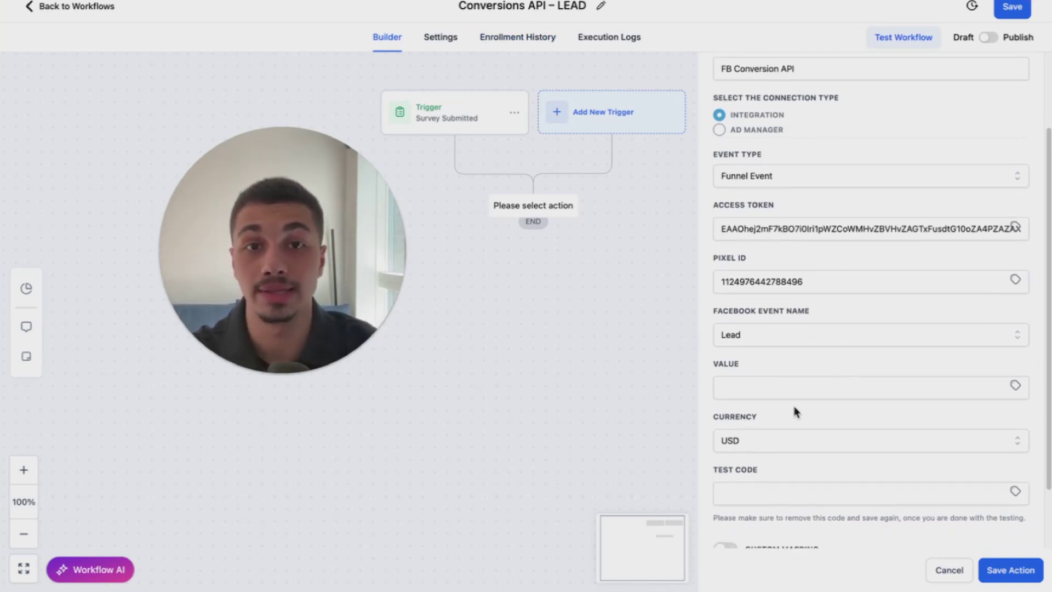
{"action": "scroll", "coordinate": [826, 365], "scroll_direction": "down", "scroll_amount": 3}
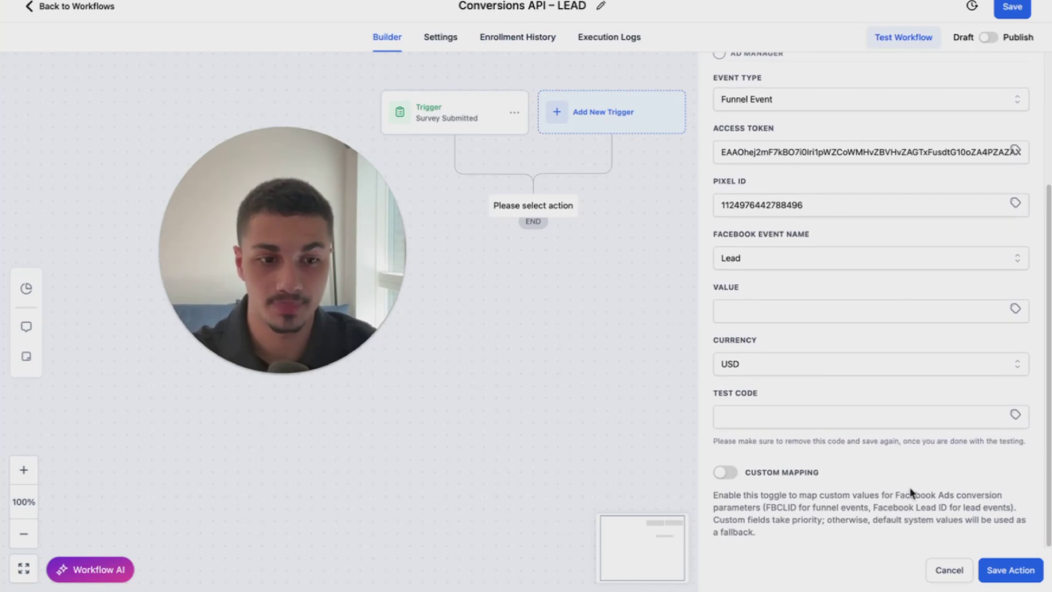
{"action": "left_click", "coordinate": [1010, 569]}
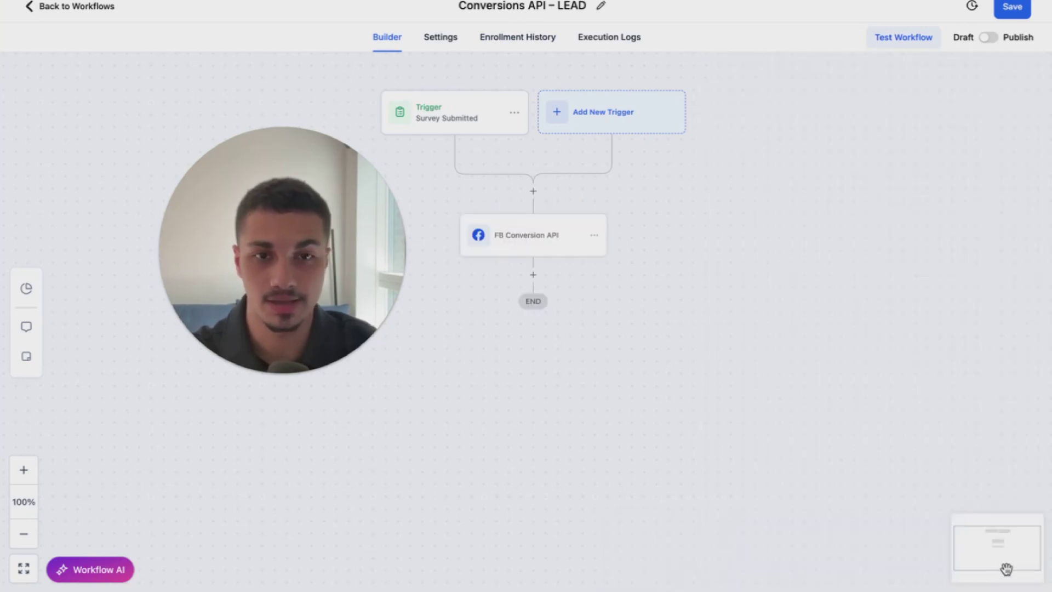
Step: Publish the "Conversions API – LEAD" workflow and save it
{"action": "left_click", "coordinate": [1020, 20]}
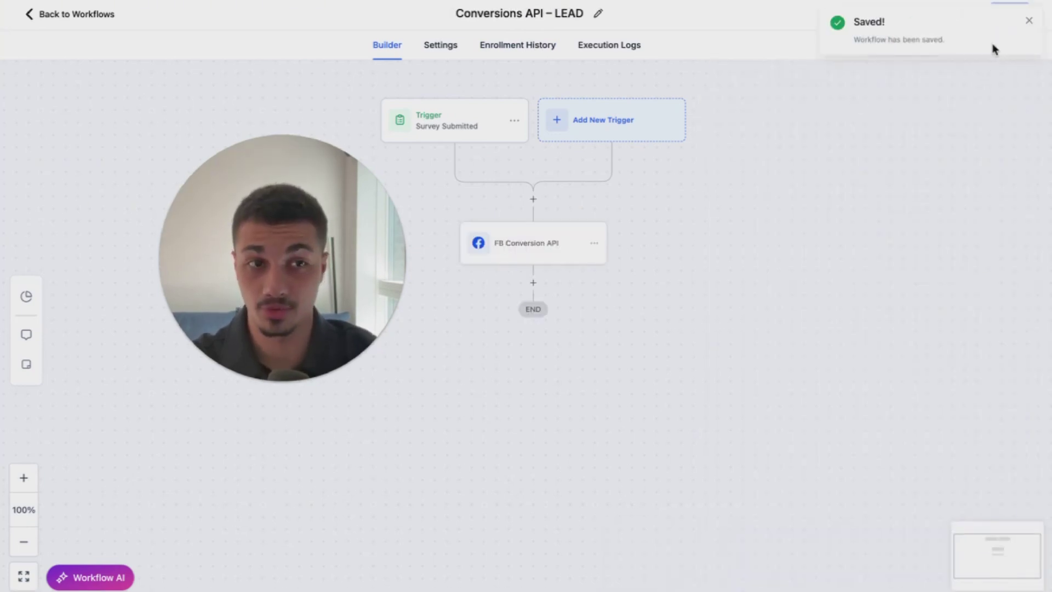
{"action": "left_click", "coordinate": [1005, 15]}
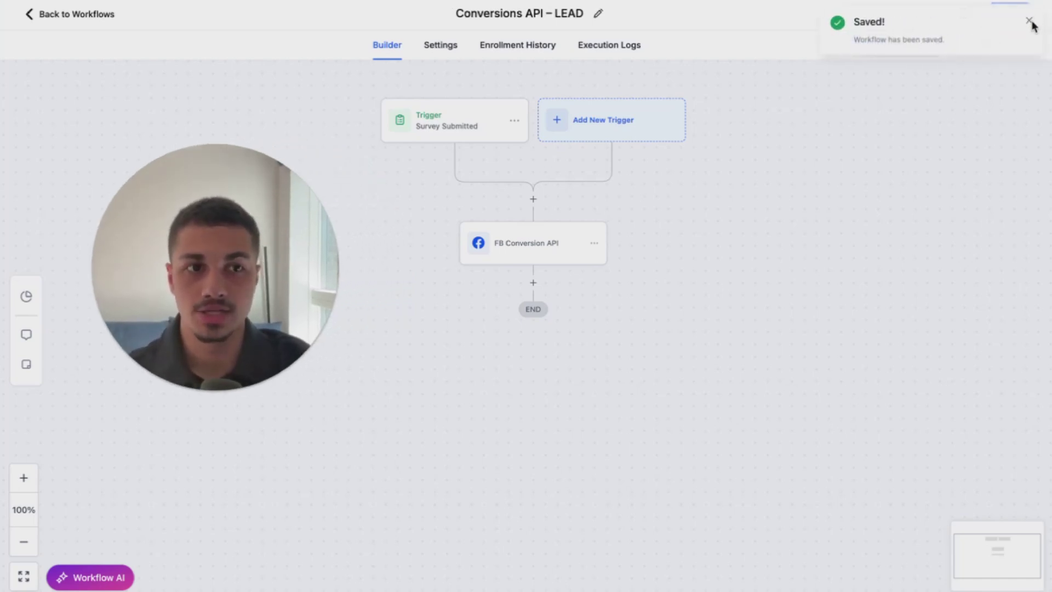
{"action": "left_click", "coordinate": [1028, 21]}
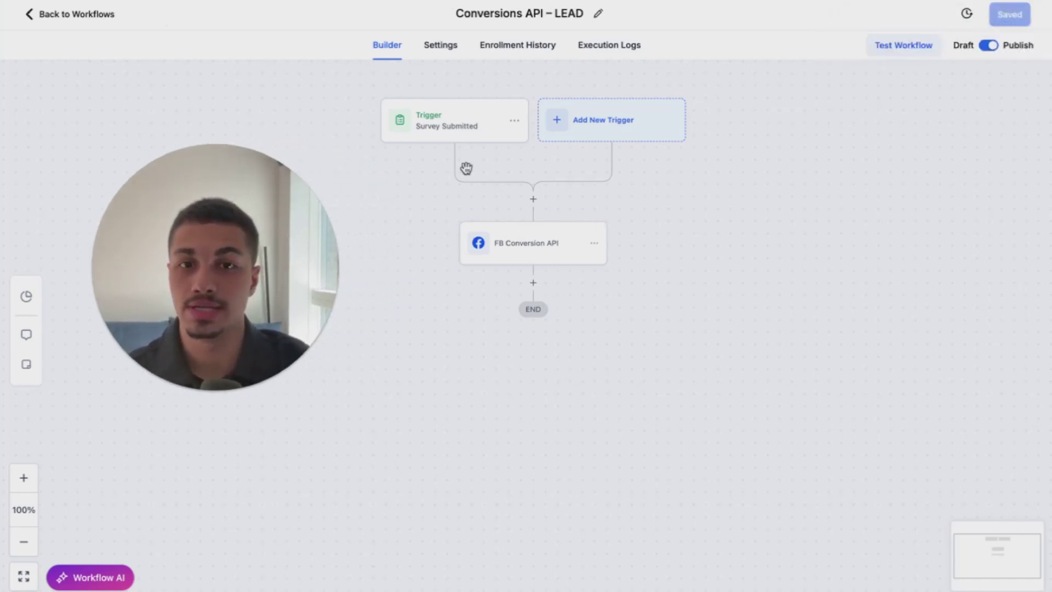
Step: Return to the workflow list and duplicate the "Conversions API – LEAD" workflow
{"action": "left_click", "coordinate": [68, 15]}
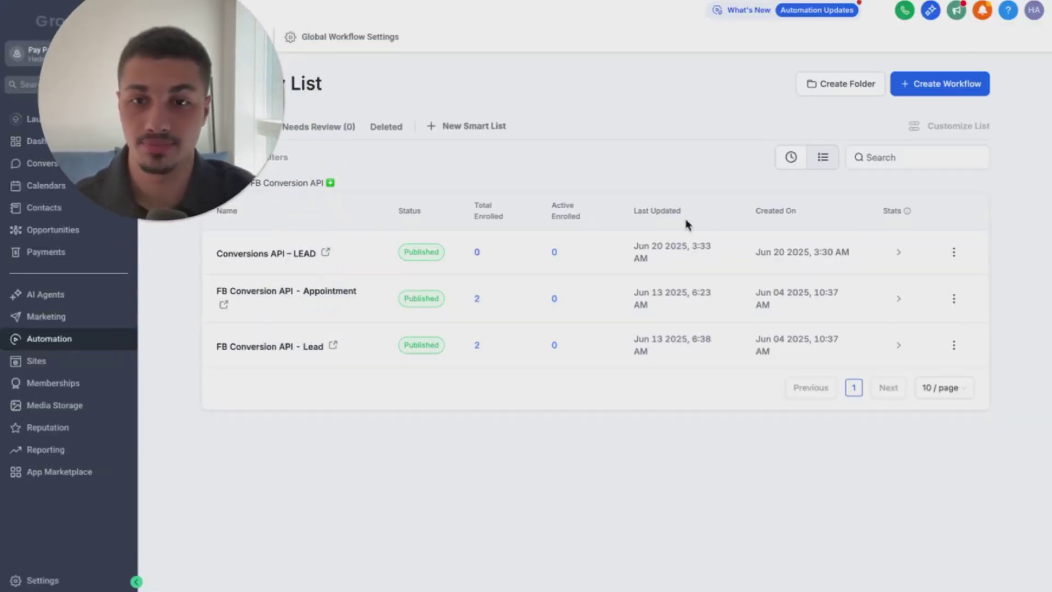
{"action": "left_click", "coordinate": [954, 252]}
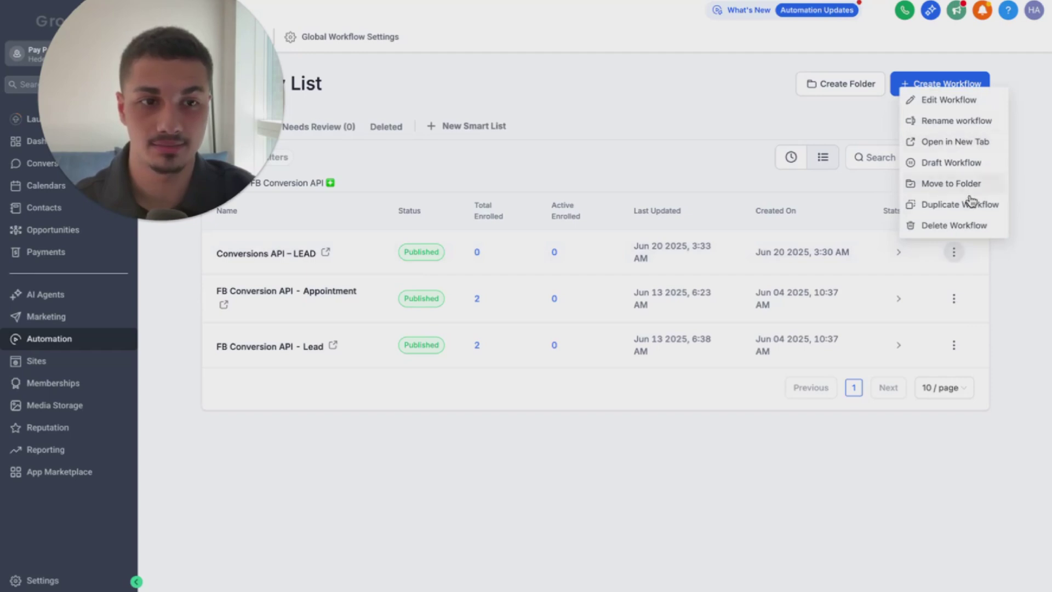
{"action": "left_click", "coordinate": [920, 205]}
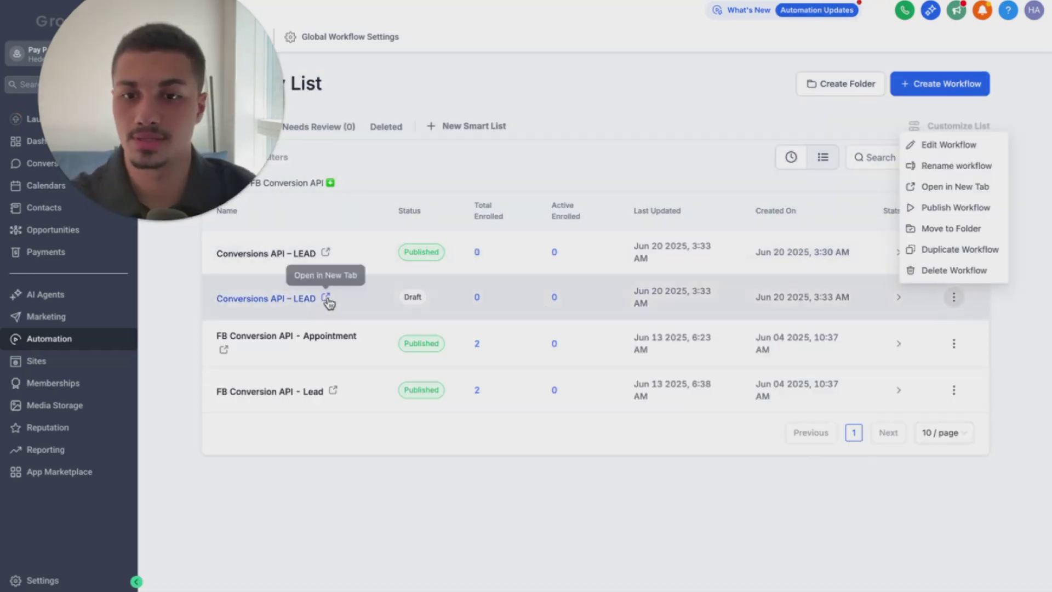
Step: Open the draft copy of the LEAD workflow, rename it "Conversions API – Schedule" and save it
{"action": "left_click", "coordinate": [324, 300]}
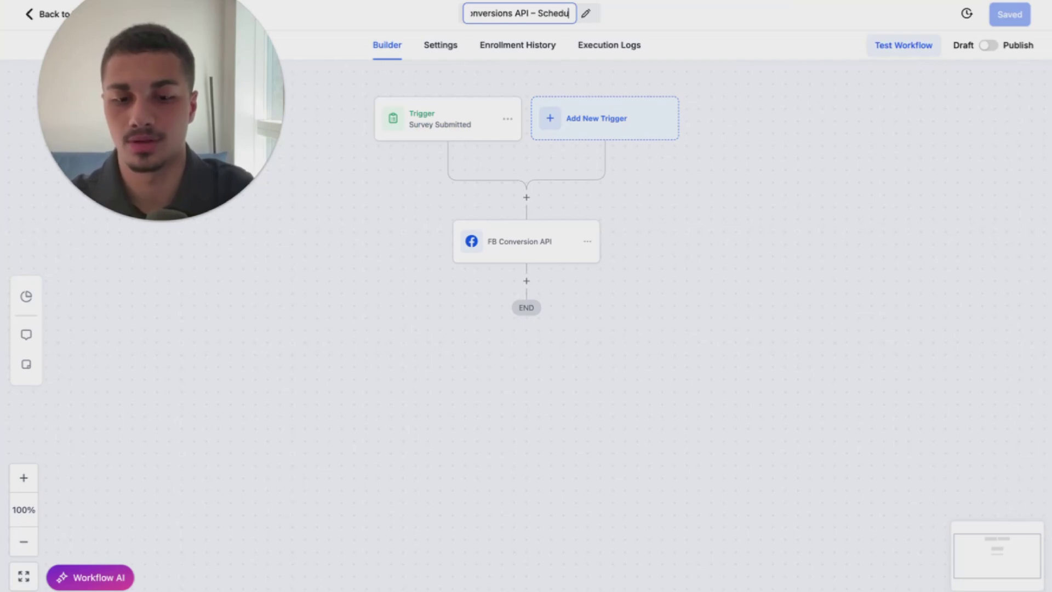
{"action": "left_click", "coordinate": [1010, 16]}
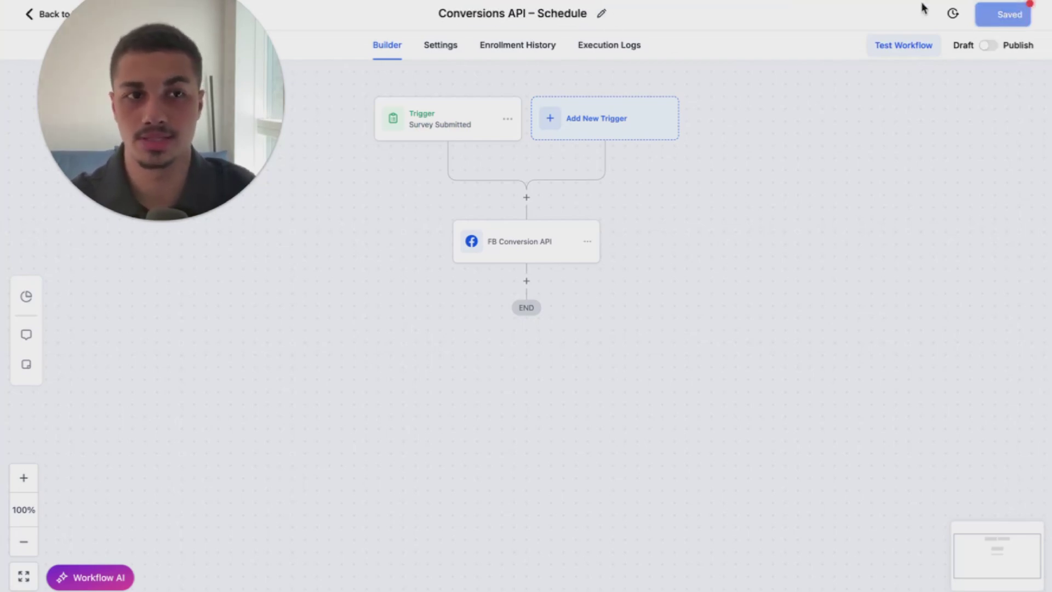
{"action": "left_click", "coordinate": [1029, 23]}
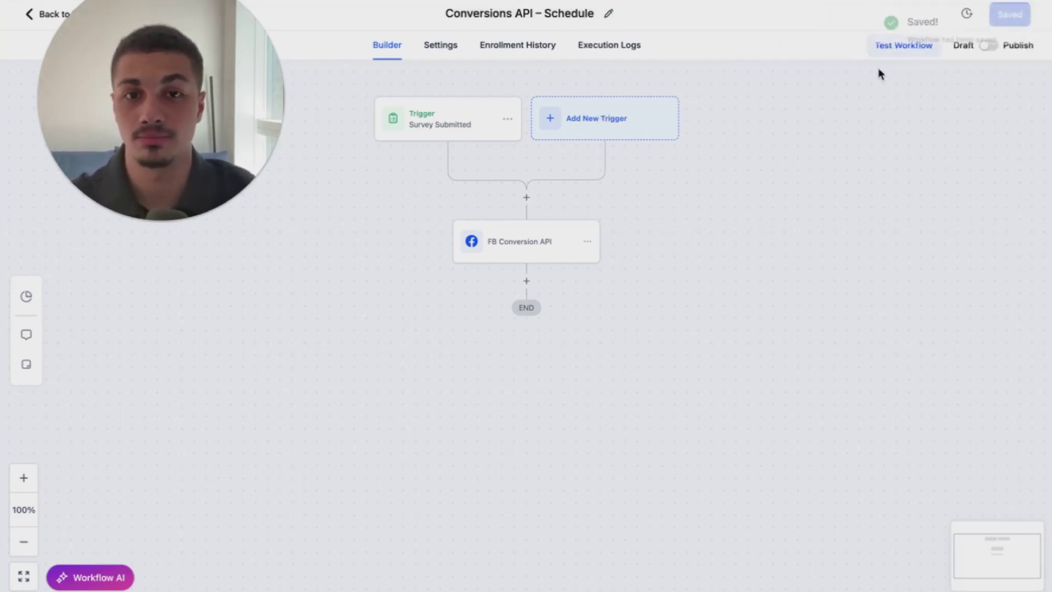
Step: Delete the Survey Submitted trigger from the "Conversions API – Schedule" workflow
{"action": "left_click", "coordinate": [422, 122]}
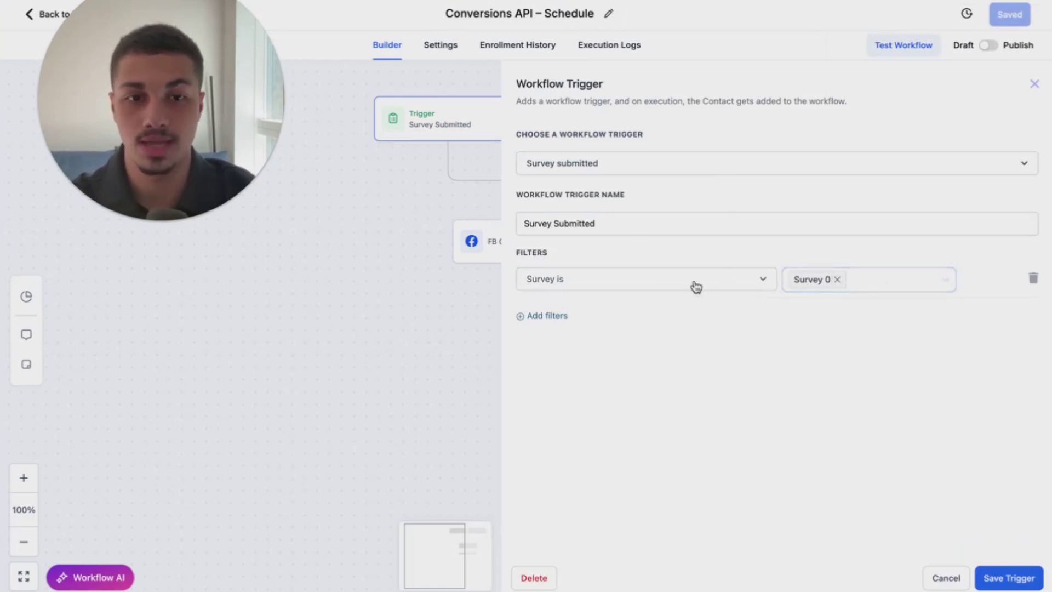
{"action": "left_click", "coordinate": [1032, 81]}
{"action": "left_click", "coordinate": [417, 116]}
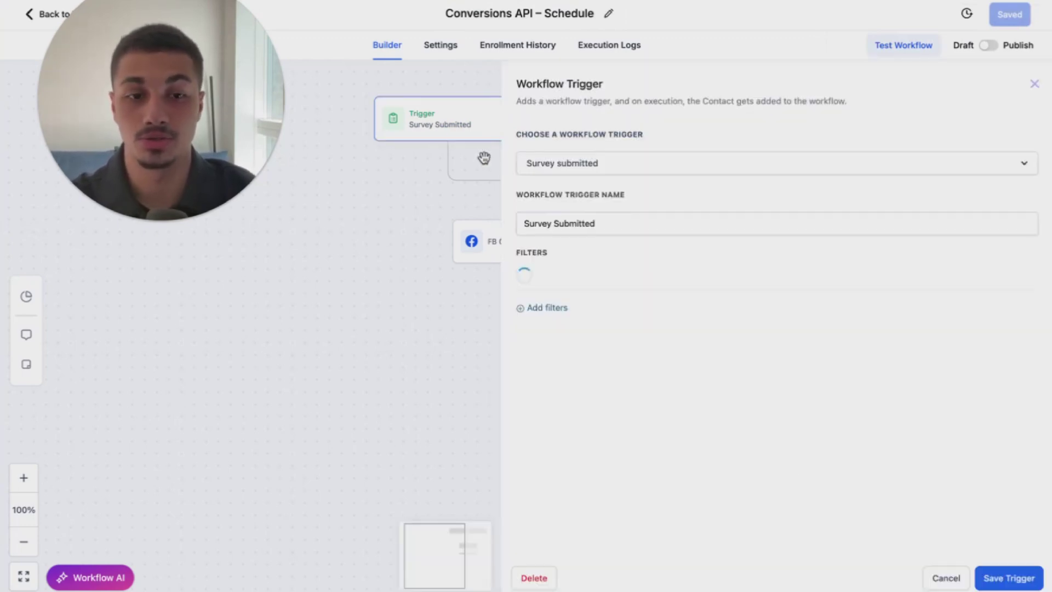
{"action": "left_click", "coordinate": [533, 578]}
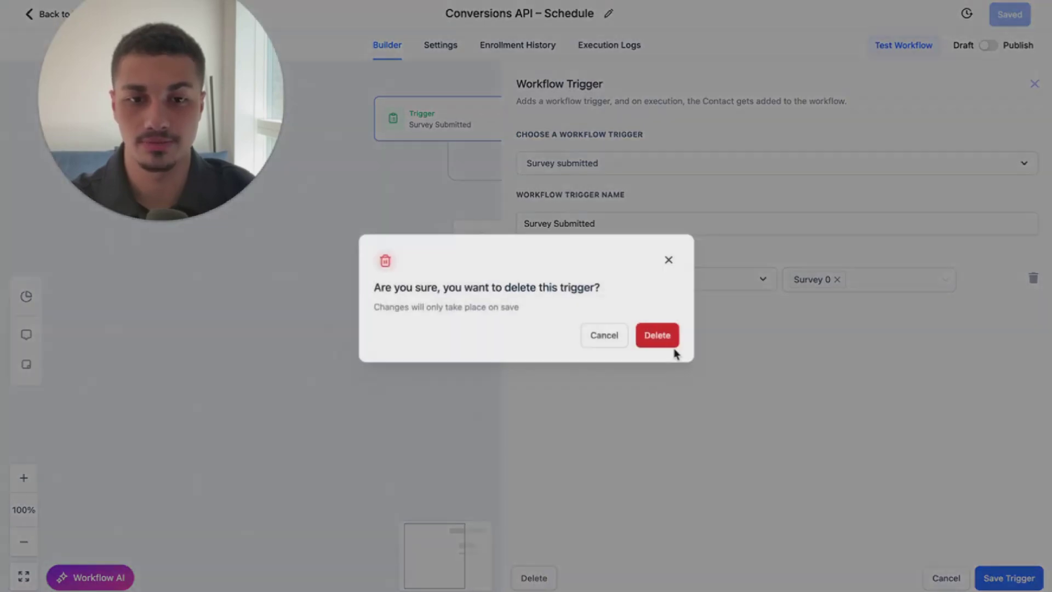
{"action": "left_click", "coordinate": [656, 339]}
Step: Search the workflow triggers for "appo" and choose Customer Booked Appointment as the new trigger
{"action": "left_click", "coordinate": [506, 128]}
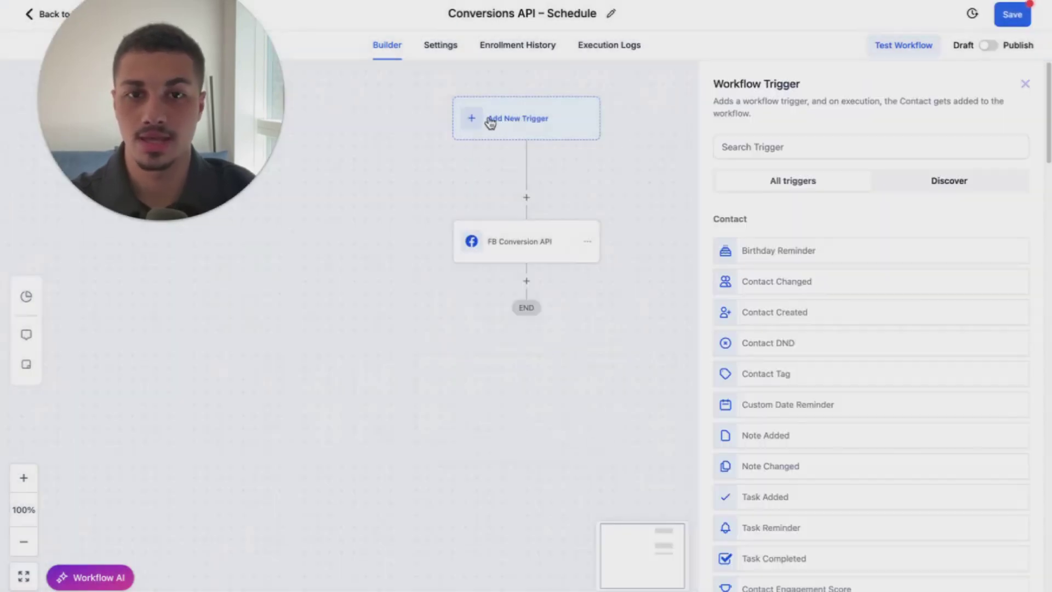
{"action": "left_click", "coordinate": [845, 145]}
{"action": "type", "text": "appo"}
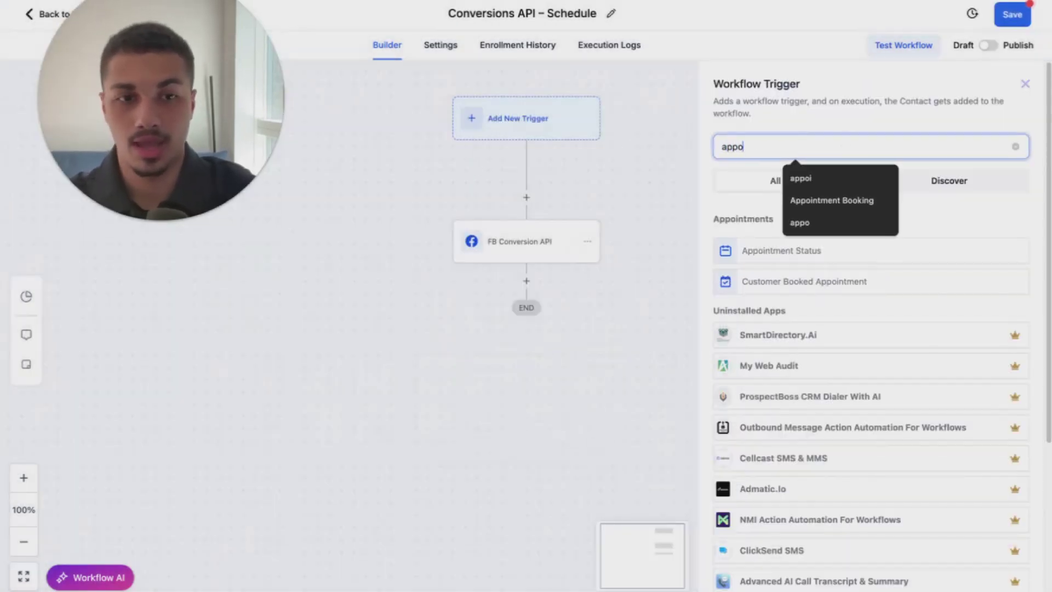
{"action": "left_click", "coordinate": [798, 284]}
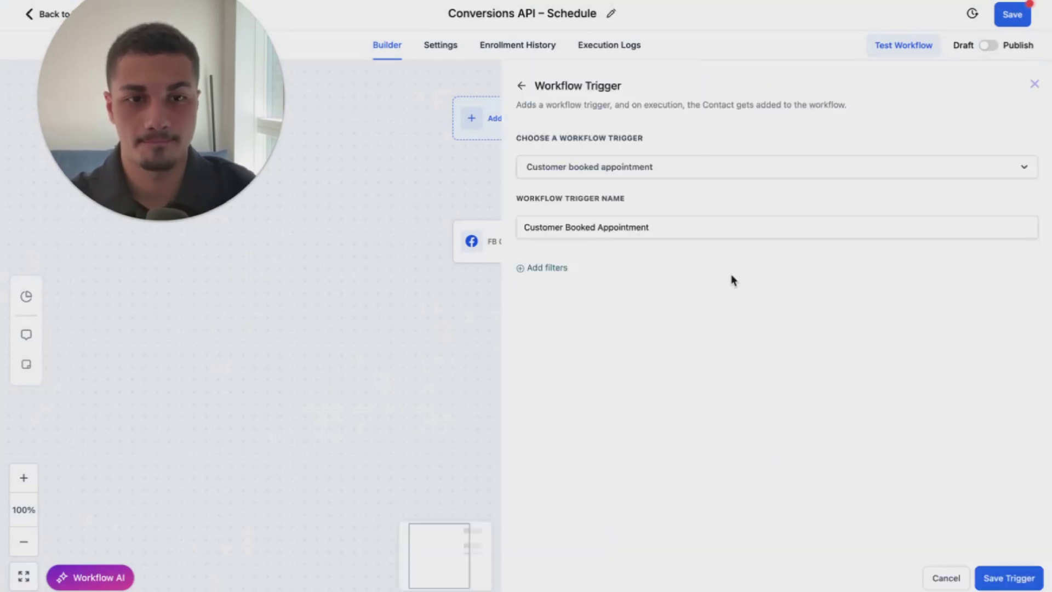
Step: Filter the Customer Booked Appointment trigger with "In calendar" set to Consultation Call, and save the trigger and workflow
{"action": "left_click", "coordinate": [594, 282]}
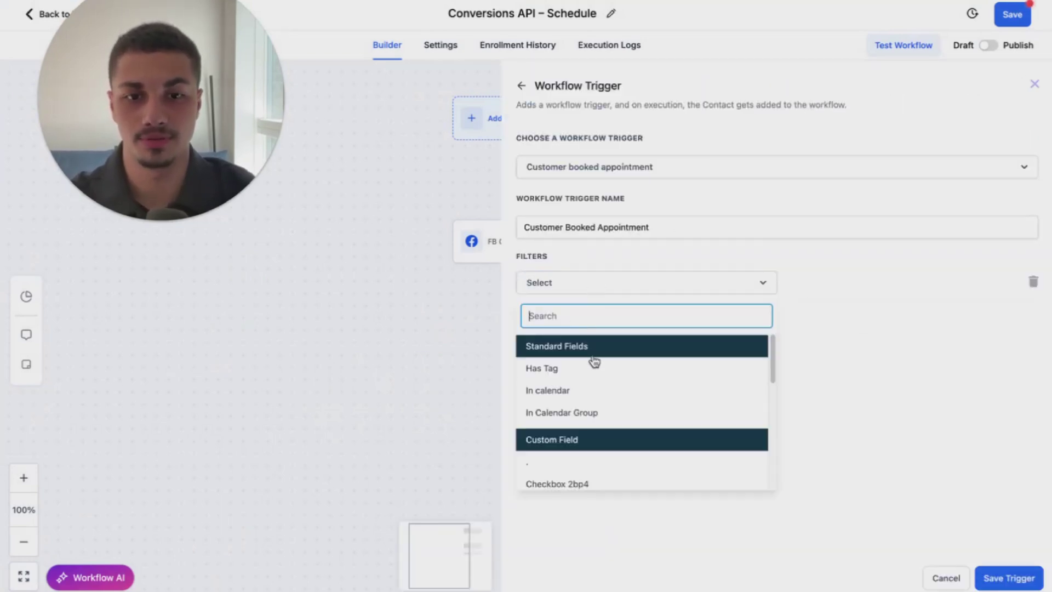
{"action": "left_click", "coordinate": [594, 393]}
{"action": "left_click", "coordinate": [814, 284]}
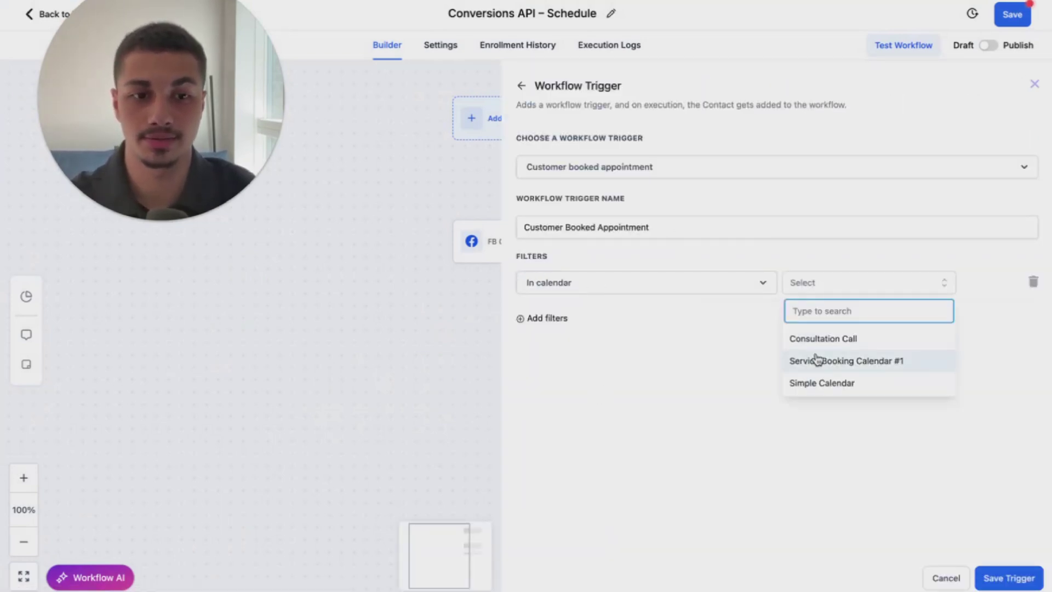
{"action": "left_click", "coordinate": [835, 341]}
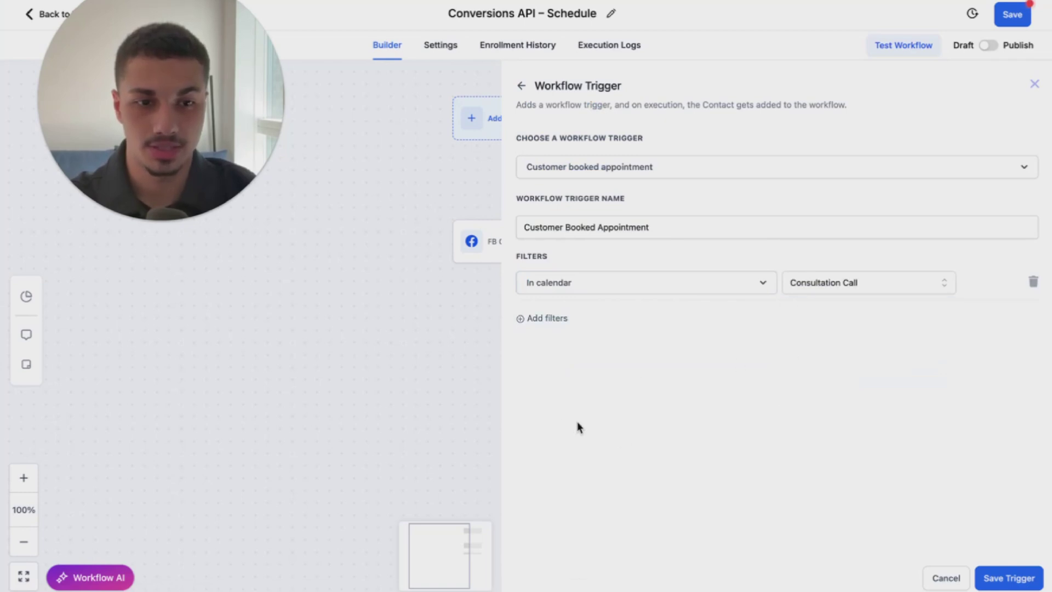
{"action": "left_click", "coordinate": [1011, 579]}
{"action": "left_click", "coordinate": [1014, 17]}
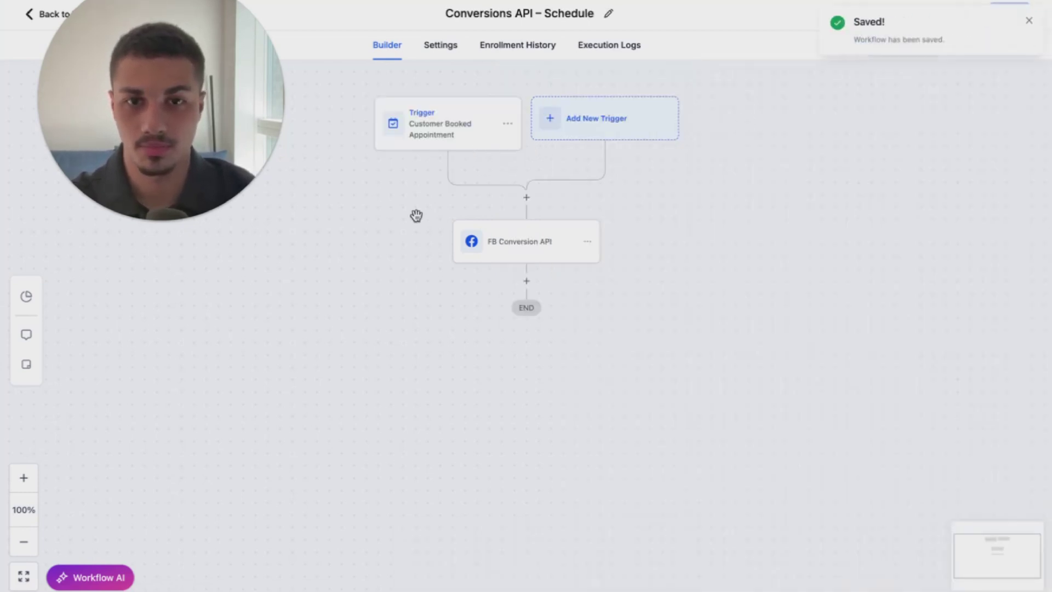
Step: Set the FB Conversion API action's Facebook event name to Schedule and save the action
{"action": "left_click", "coordinate": [526, 248]}
{"action": "scroll", "coordinate": [795, 280], "scroll_direction": "down", "scroll_amount": 1}
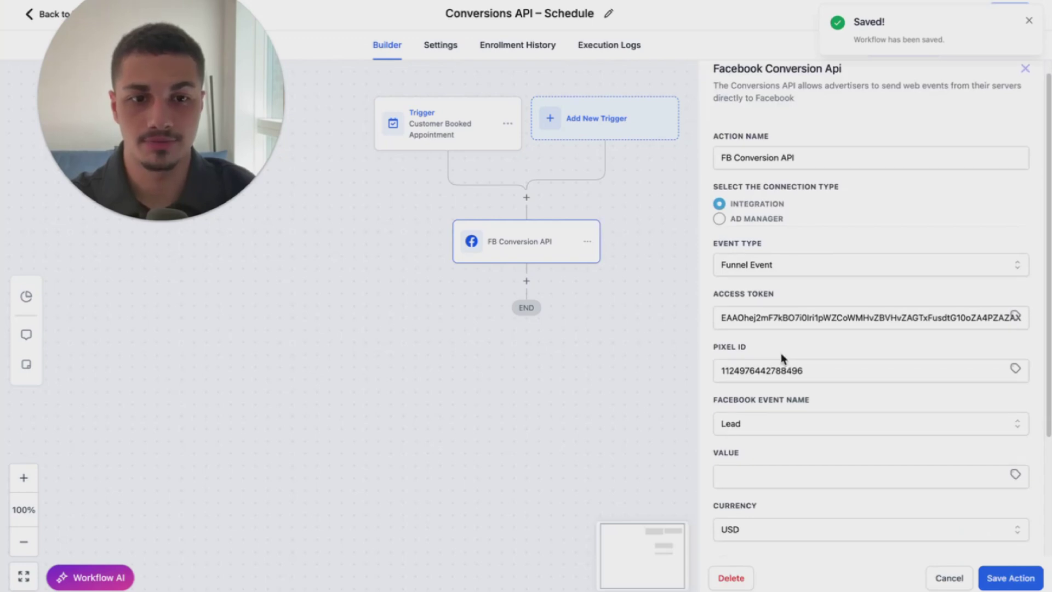
{"action": "left_click", "coordinate": [765, 423]}
{"action": "scroll", "coordinate": [800, 508], "scroll_direction": "down", "scroll_amount": 1}
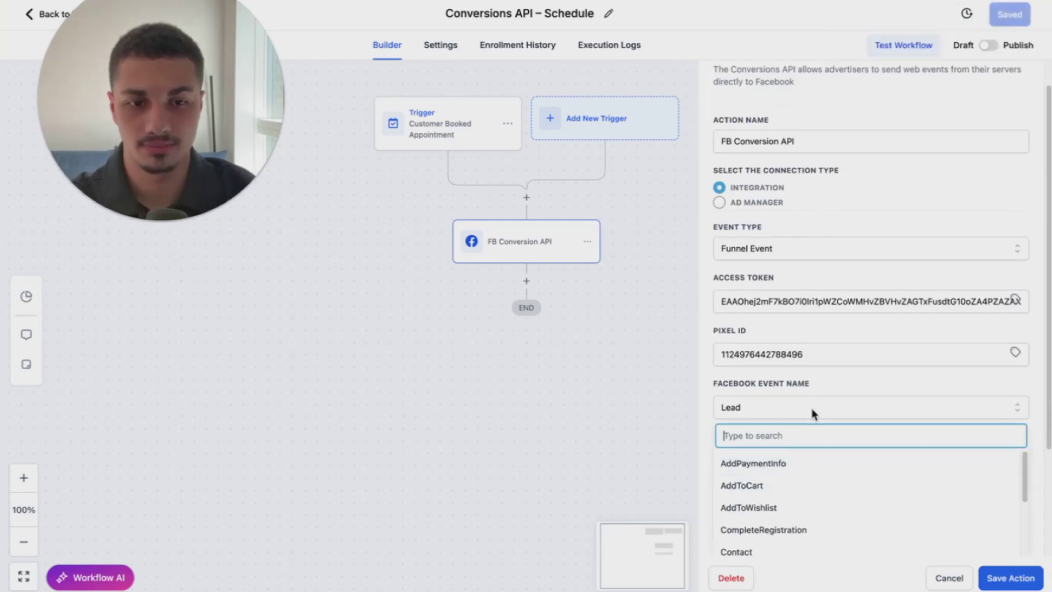
{"action": "type", "text": "sch"}
{"action": "left_click", "coordinate": [799, 467]}
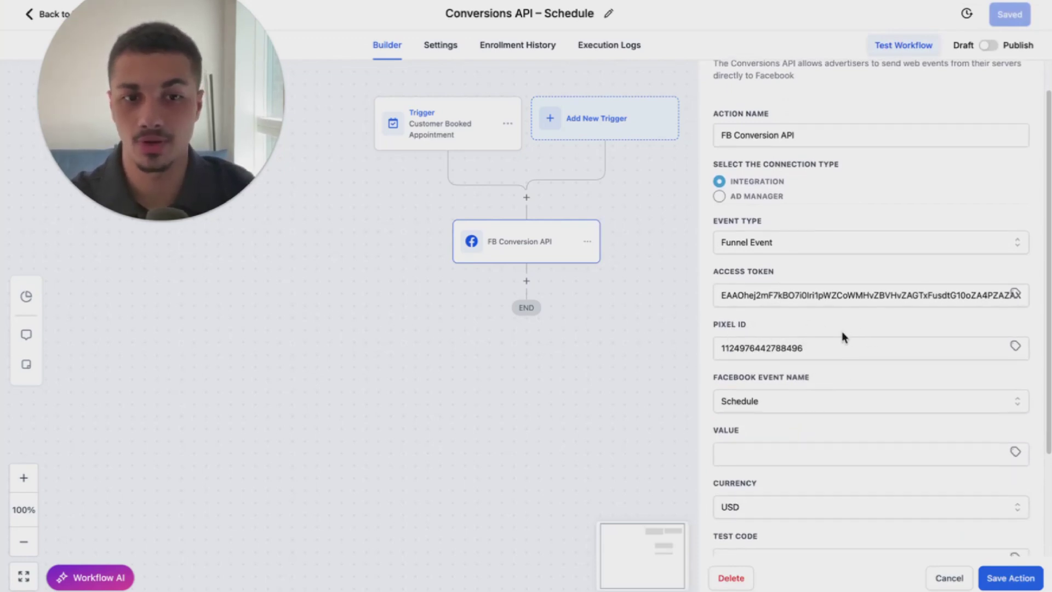
{"action": "scroll", "coordinate": [887, 433], "scroll_direction": "down", "scroll_amount": 1}
{"action": "left_click", "coordinate": [1002, 577]}
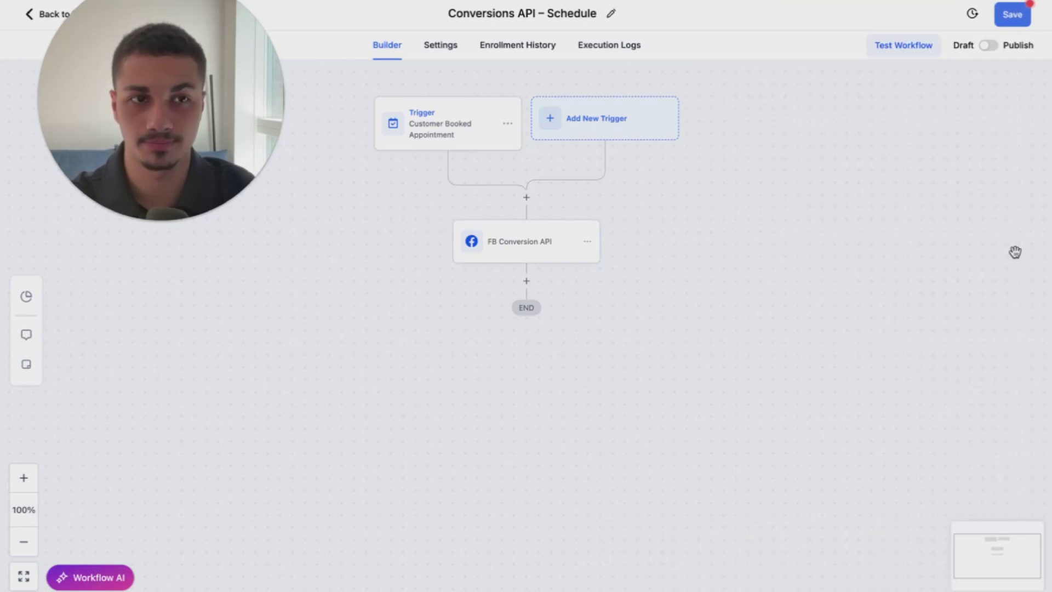
Step: Save and publish the "Conversions API – Schedule" workflow, and return to the workflow list
{"action": "left_click", "coordinate": [1013, 21]}
{"action": "left_click", "coordinate": [1029, 22]}
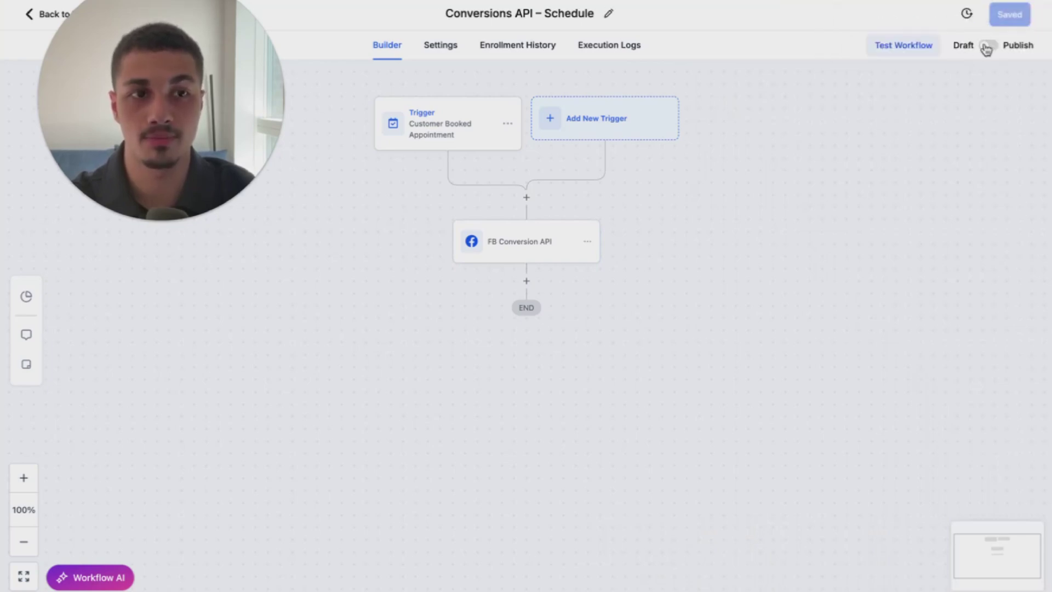
{"action": "left_click", "coordinate": [988, 45]}
{"action": "left_click", "coordinate": [1013, 21]}
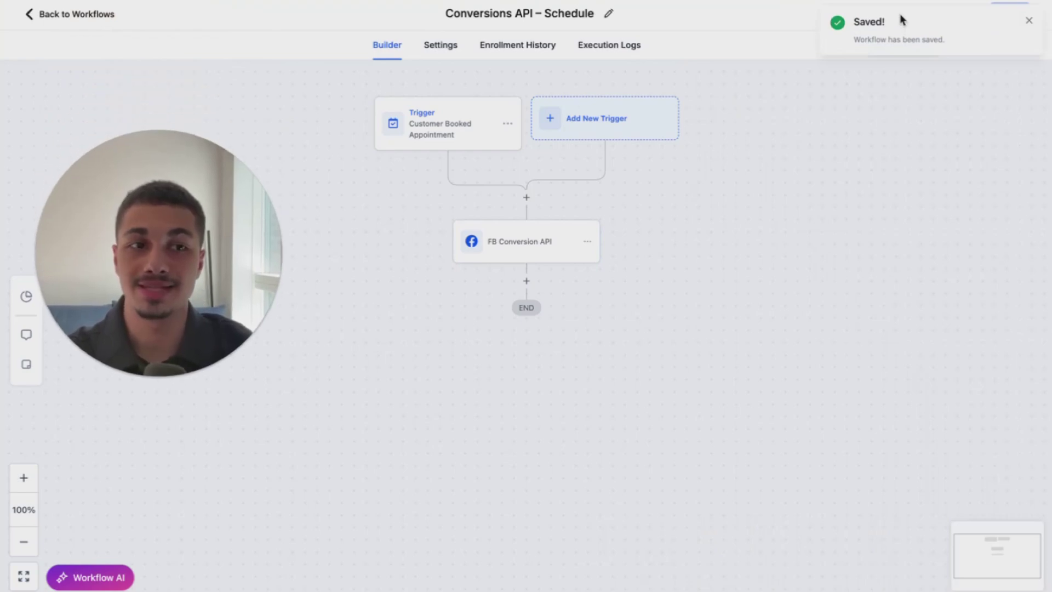
{"action": "left_click", "coordinate": [1028, 22]}
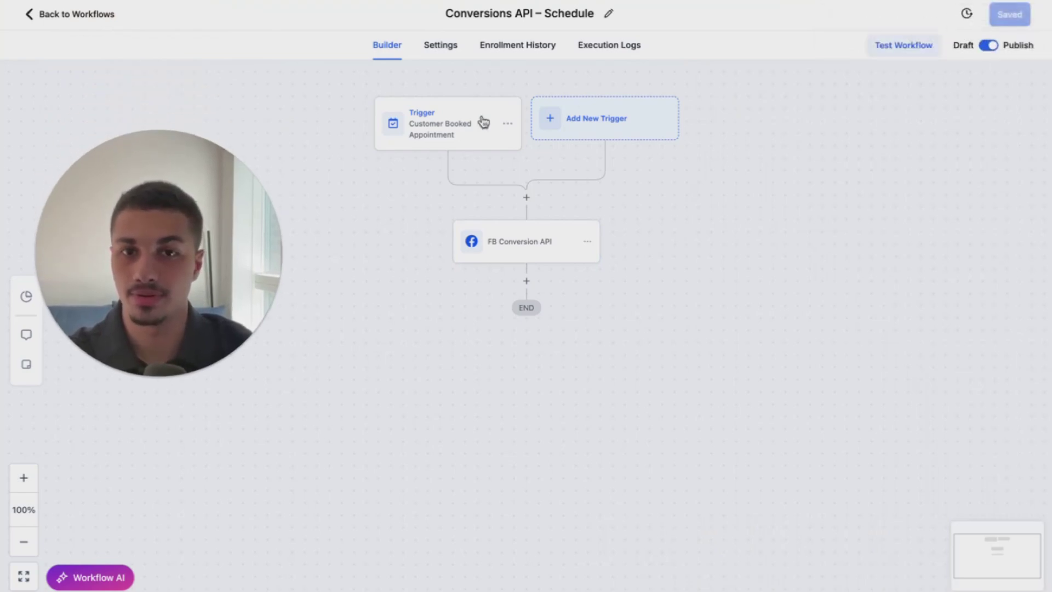
{"action": "left_click", "coordinate": [71, 13]}
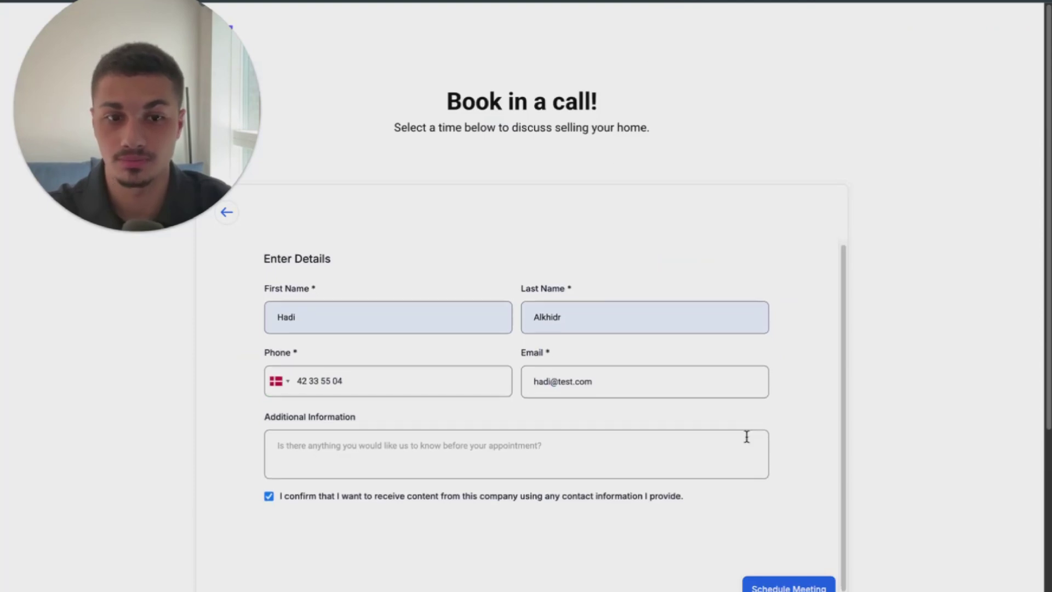
Step: Submit the completed test booking on the website's "Book in a call!" page to schedule the meeting
{"action": "left_click", "coordinate": [787, 582]}
Step: Finish the Conversions API implementation guide in Meta Events Manager
{"action": "scroll", "coordinate": [650, 182], "scroll_direction": "down", "scroll_amount": 3}
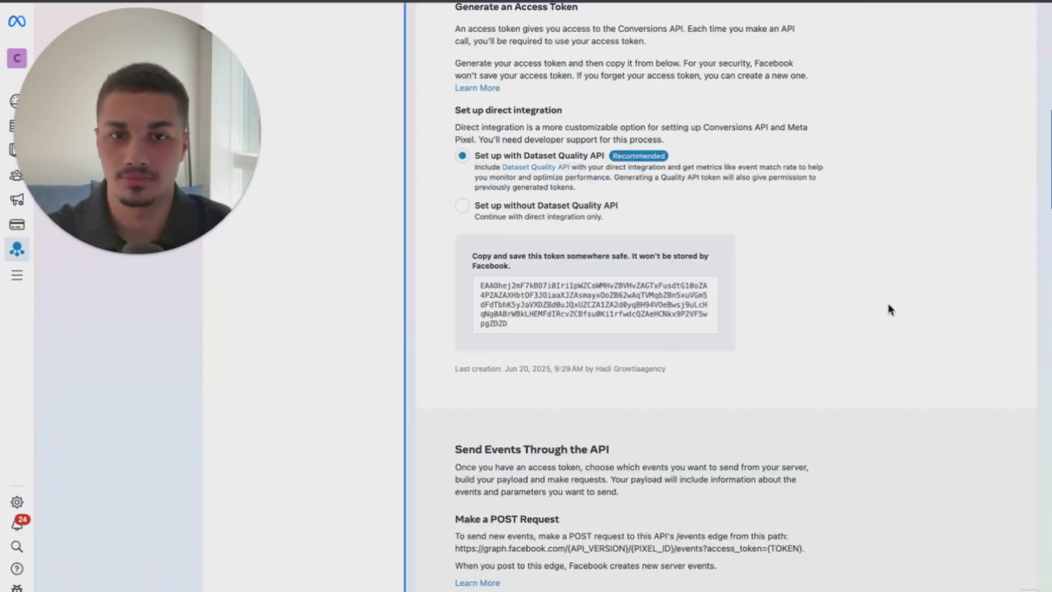
{"action": "scroll", "coordinate": [889, 310], "scroll_direction": "down", "scroll_amount": 4}
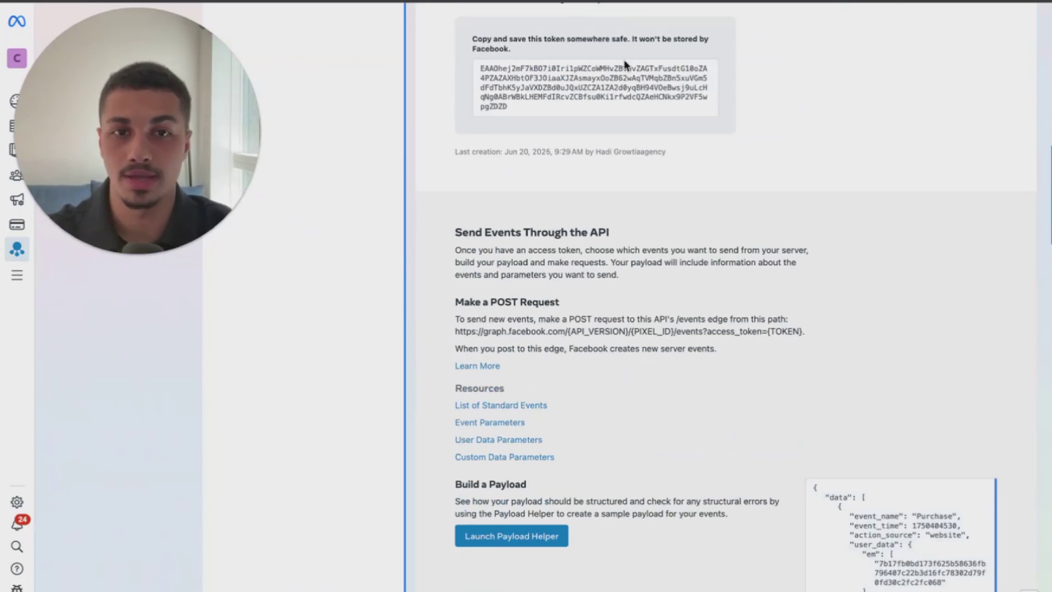
{"action": "scroll", "coordinate": [714, 211], "scroll_direction": "down", "scroll_amount": 10}
{"action": "scroll", "coordinate": [734, 212], "scroll_direction": "down", "scroll_amount": 12}
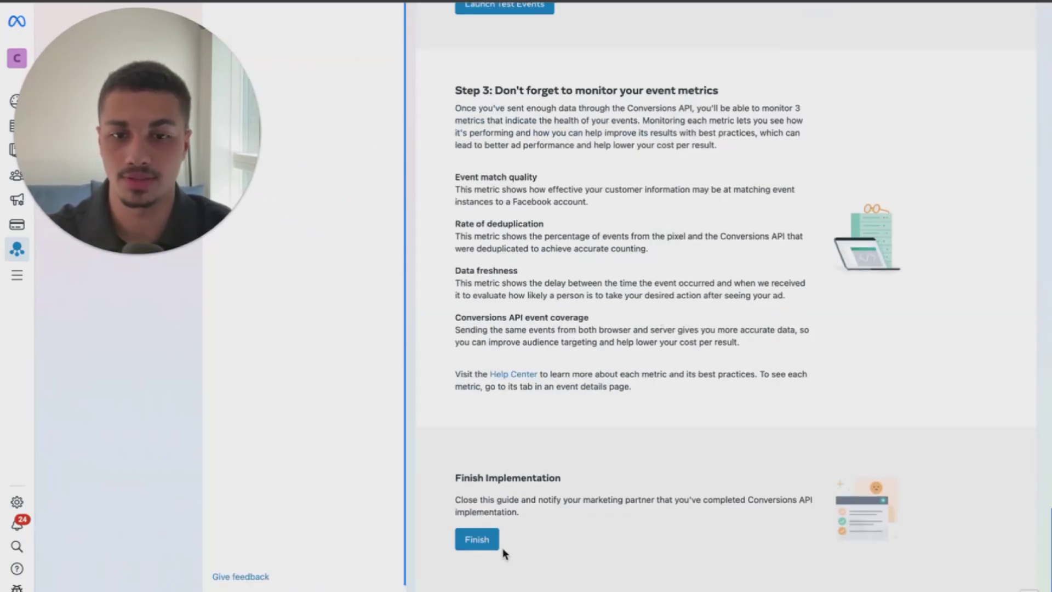
{"action": "left_click", "coordinate": [478, 540]}
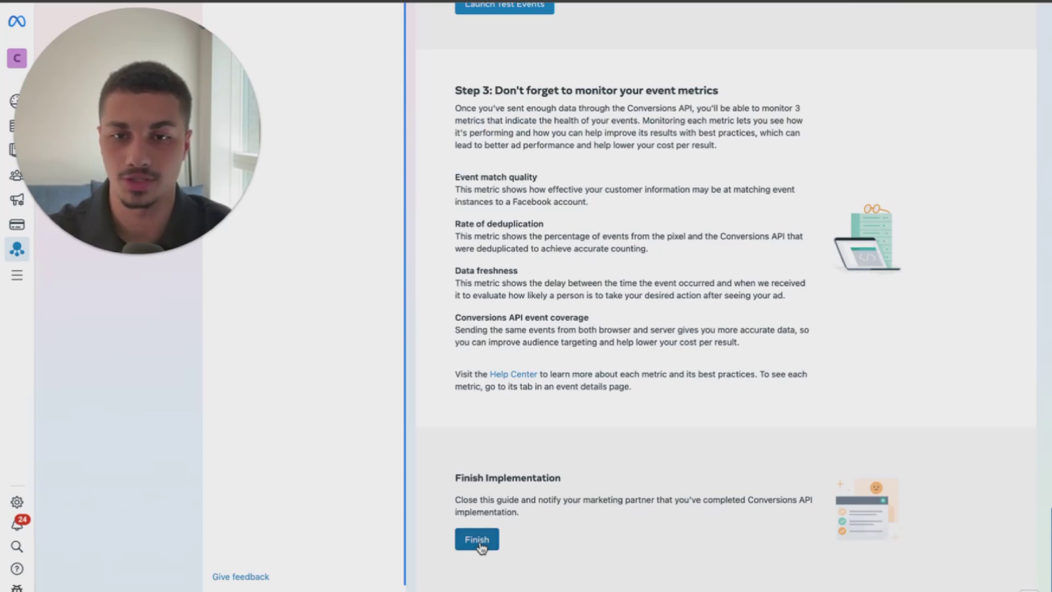